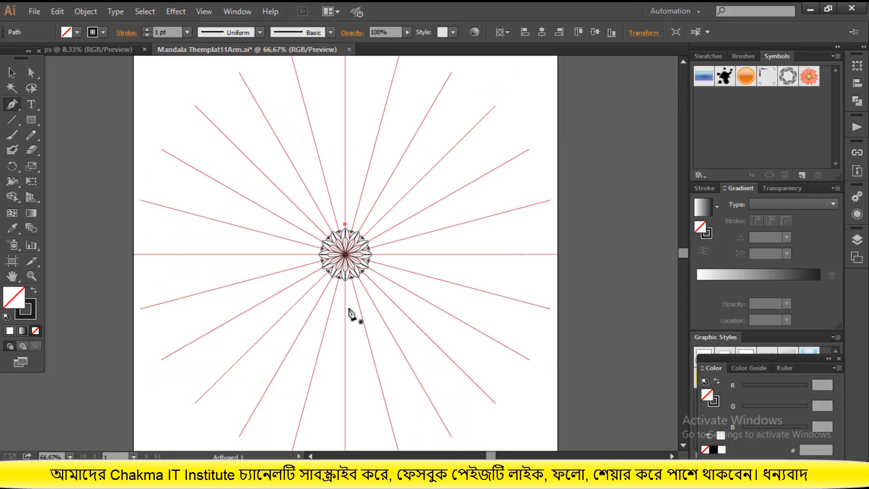
Draw a curved Pen path just outside the petal ring, from the neighbouring guide line to the upper vertical guide, forming a ring of scallops
{"action": "scroll", "coordinate": [352, 314], "scroll_direction": "up", "scroll_amount": 3}
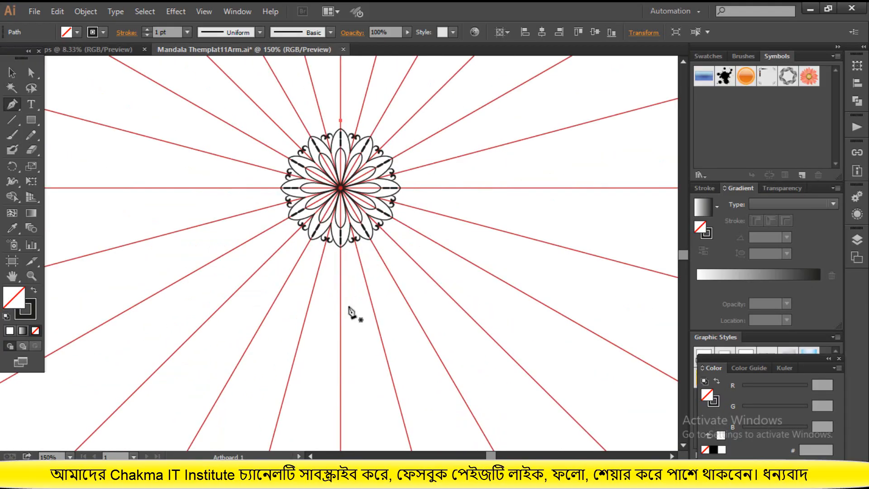
{"action": "scroll", "coordinate": [352, 313], "scroll_direction": "up", "scroll_amount": 2}
{"action": "scroll", "coordinate": [352, 312], "scroll_direction": "up", "scroll_amount": 1}
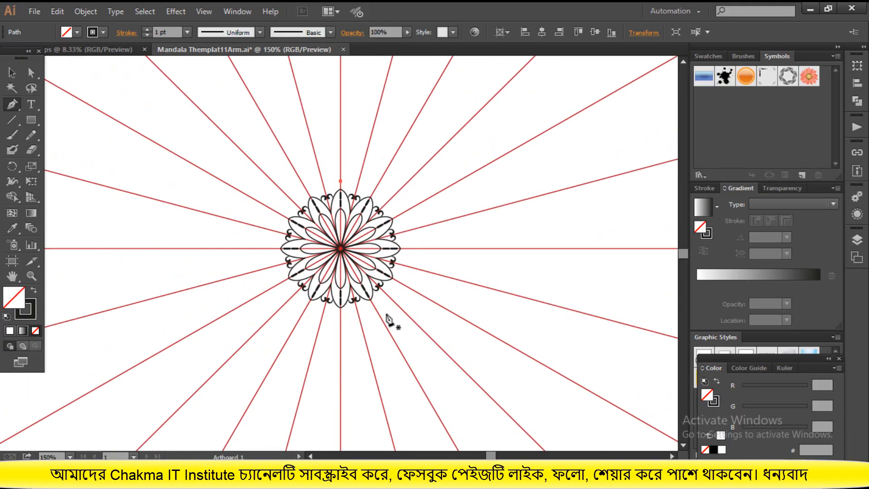
{"action": "left_click", "coordinate": [385, 476]}
{"action": "key", "text": "ctrl+plus"}
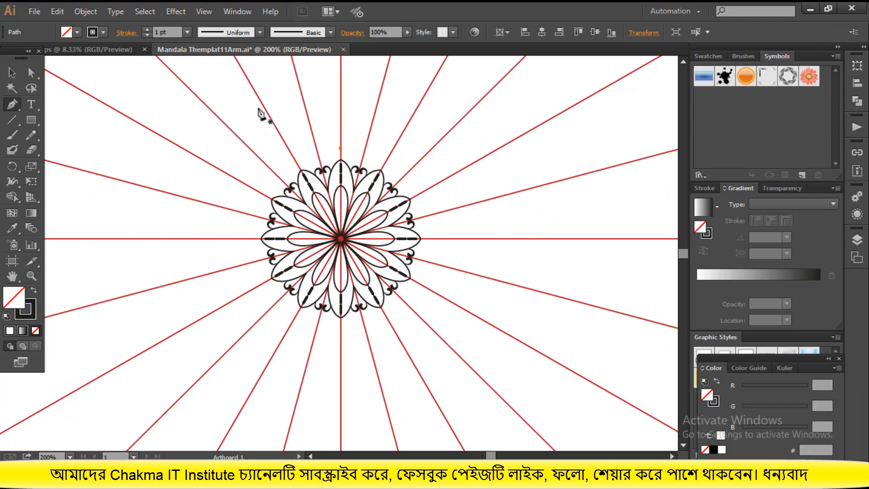
{"action": "left_click", "coordinate": [318, 152]}
{"action": "left_click", "coordinate": [341, 148]}
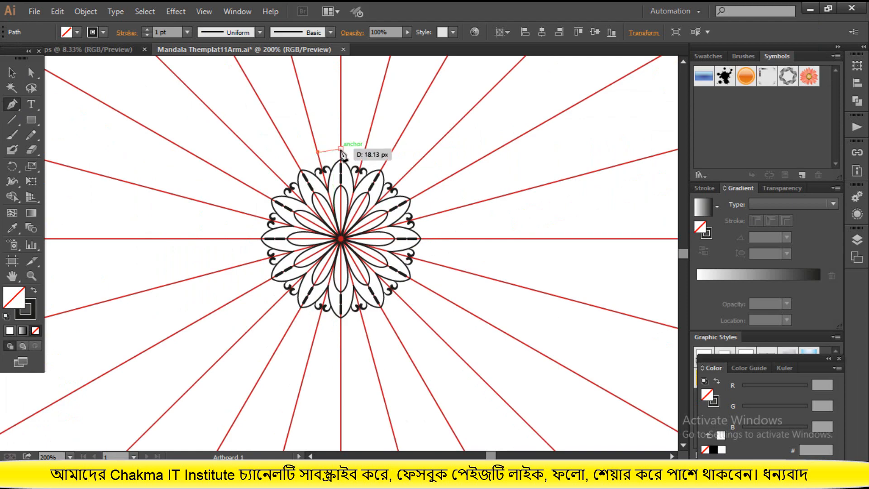
{"action": "left_click_drag", "start_coordinate": [343, 156], "coordinate": [361, 178]}
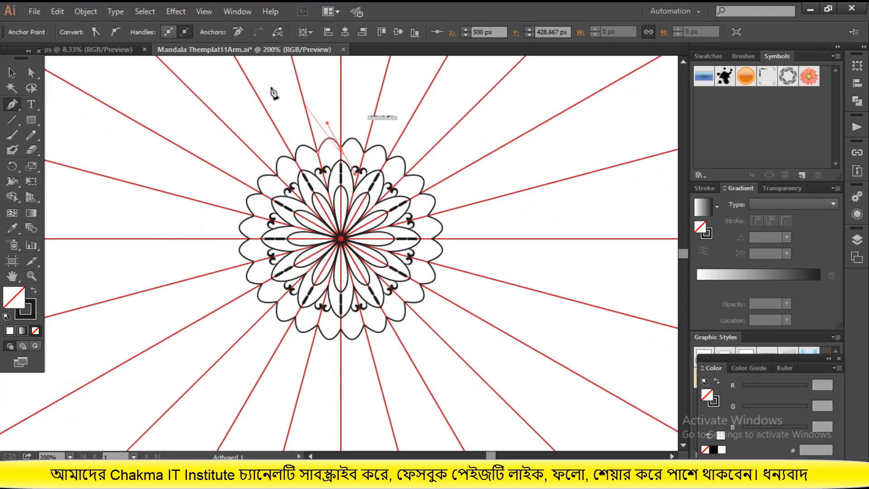
Give the new scallop path Width Profile 1 and a 2 pt stroke
{"action": "left_click", "coordinate": [12, 72]}
{"action": "left_click", "coordinate": [330, 139]}
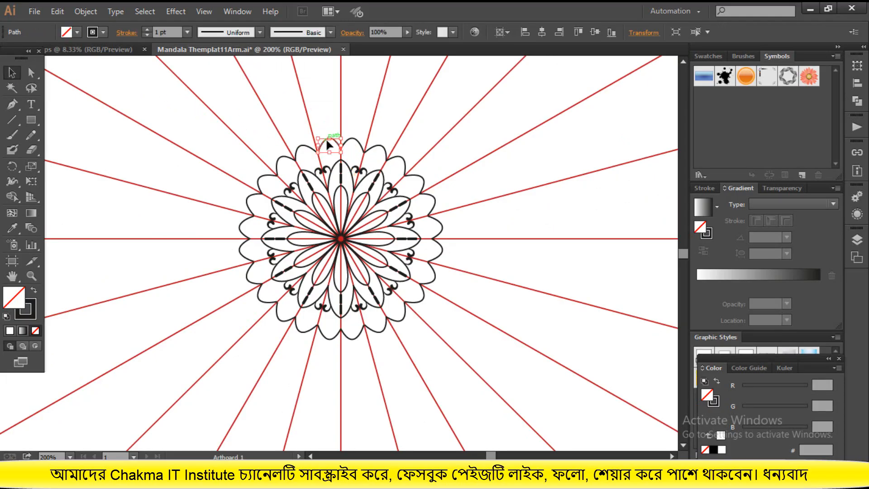
{"action": "left_click", "coordinate": [227, 33]}
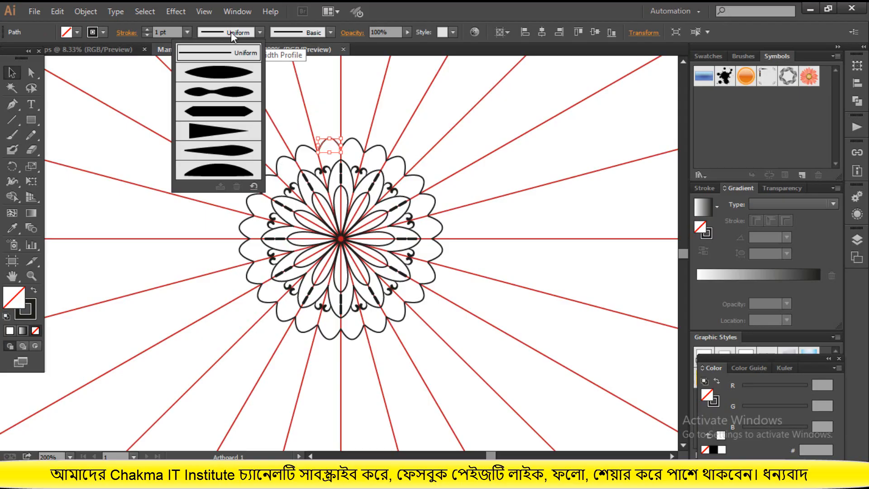
{"action": "left_click", "coordinate": [232, 80]}
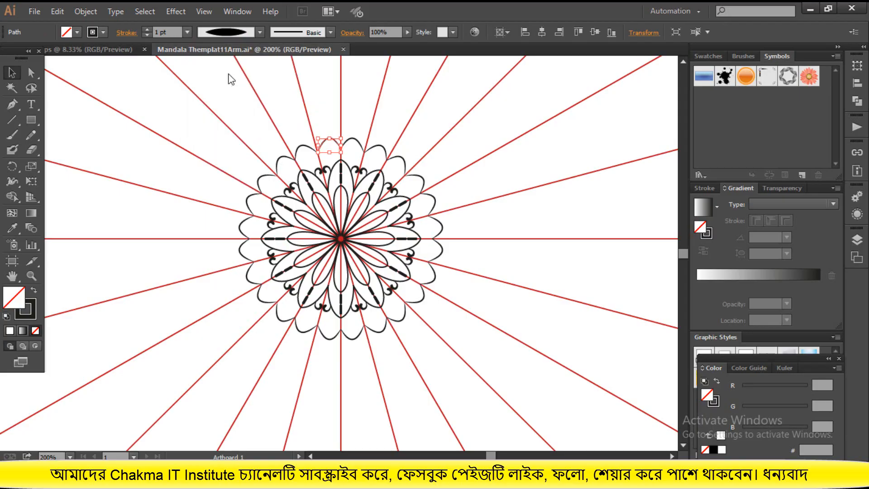
{"action": "left_click", "coordinate": [146, 29]}
{"action": "left_click", "coordinate": [147, 30]}
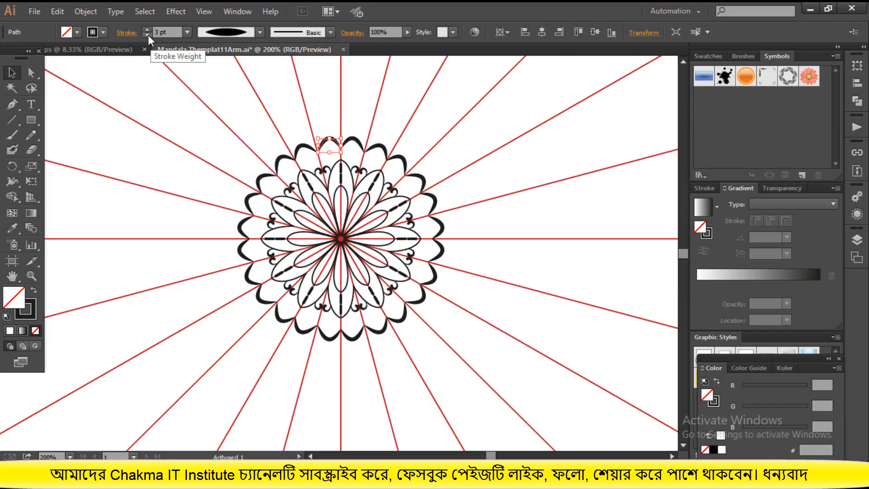
{"action": "left_click", "coordinate": [147, 35]}
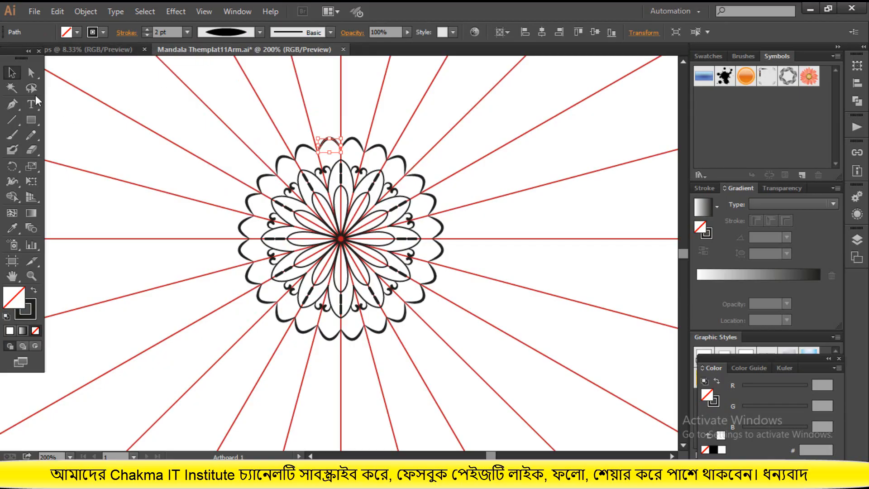
{"action": "left_click", "coordinate": [12, 74]}
{"action": "left_click", "coordinate": [227, 114]}
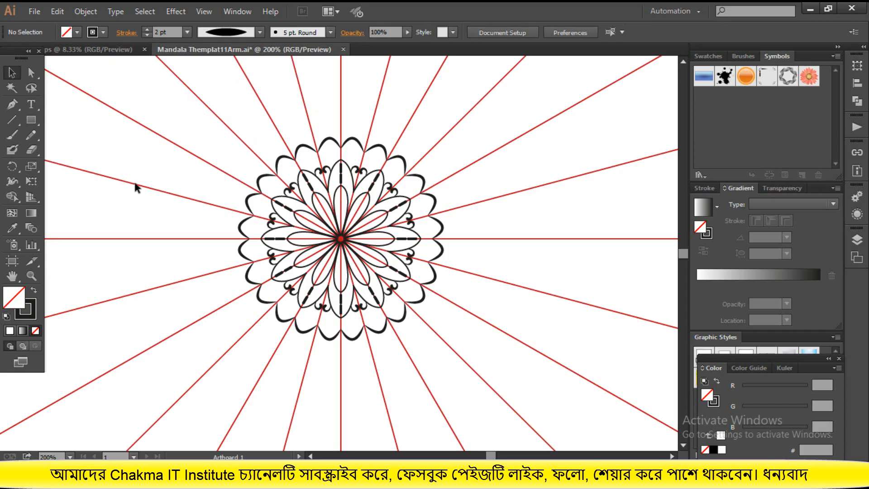
Draw a small circle inside the scallop with the Ellipse tool and nudge it right to centre it under the arc
{"action": "left_click_drag", "start_coordinate": [37, 119], "coordinate": [63, 143]}
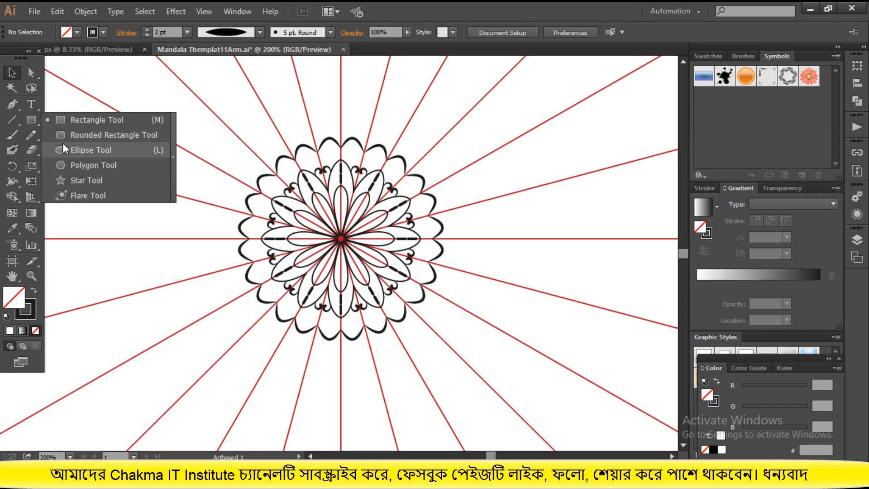
{"action": "left_click", "coordinate": [64, 147]}
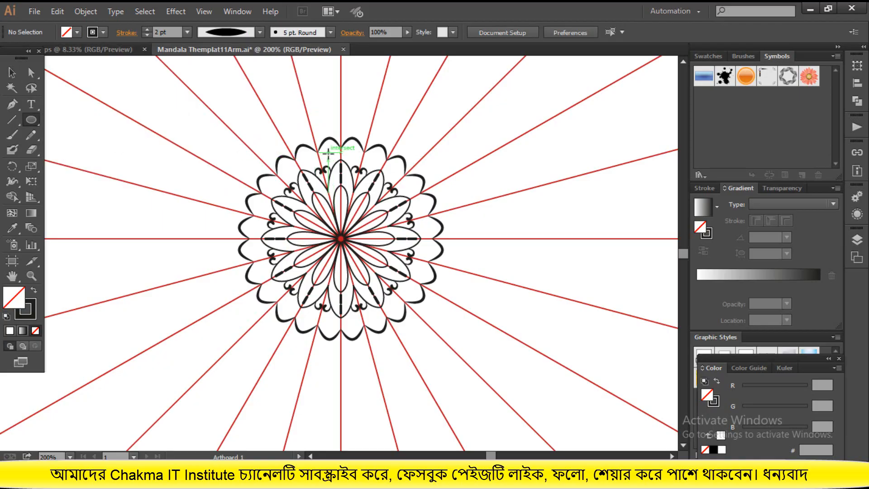
{"action": "left_click_drag", "start_coordinate": [328, 153], "coordinate": [329, 152]}
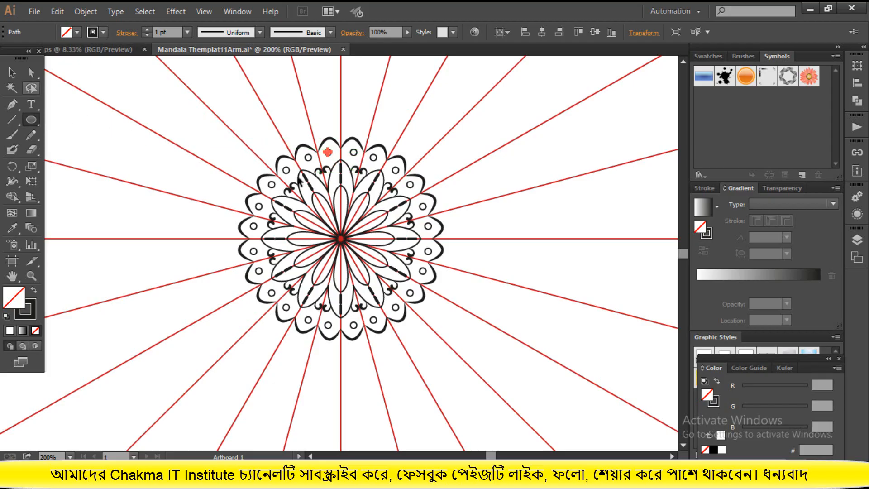
{"action": "key", "text": "v"}
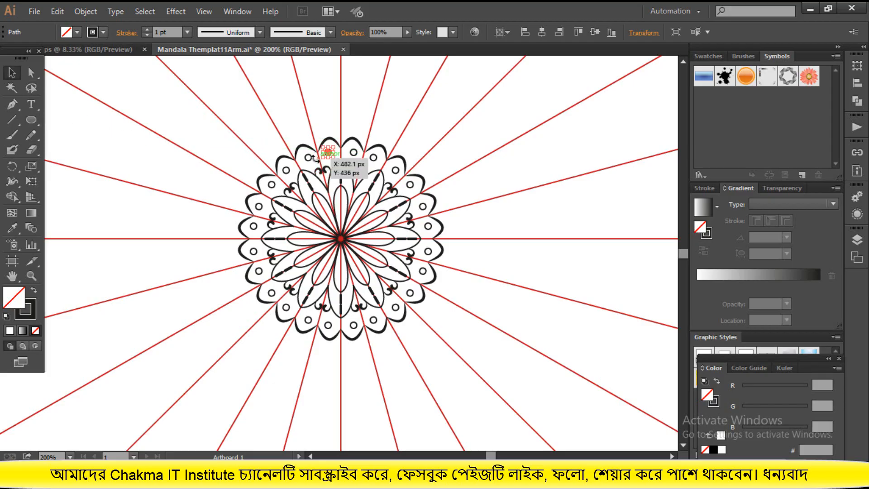
{"action": "key", "text": "Right"}
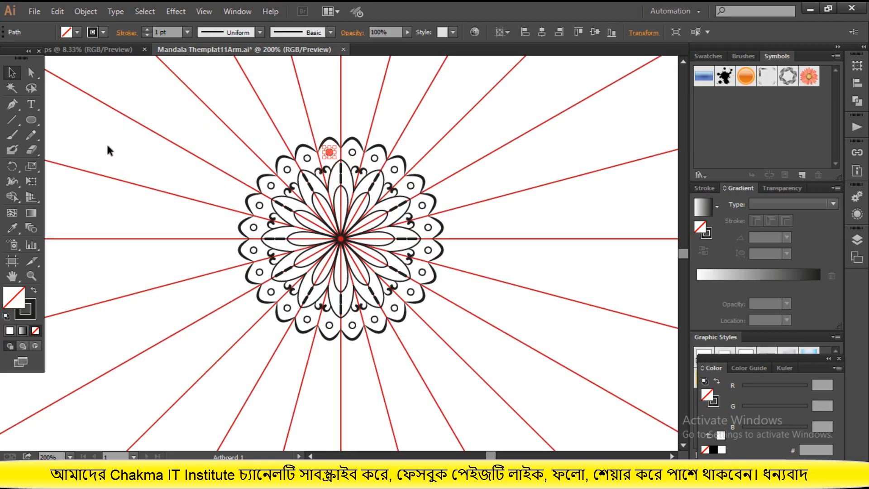
{"action": "left_click", "coordinate": [226, 133]}
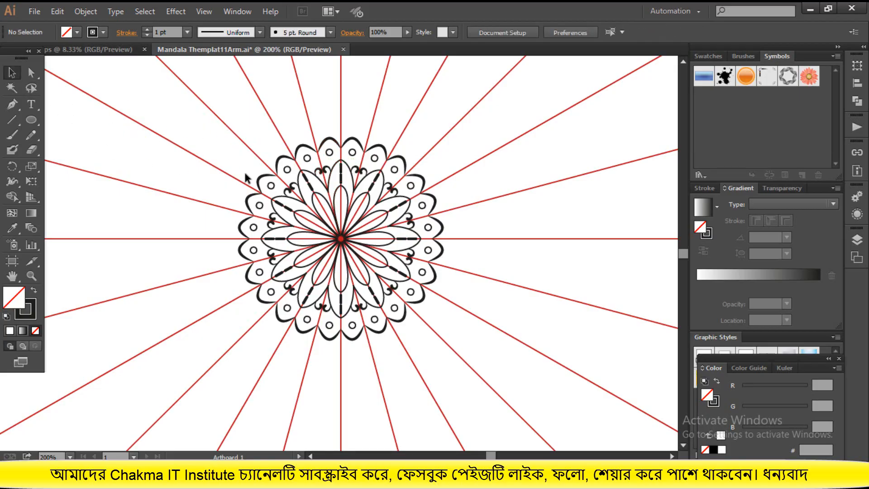
Try freehand Pencil ornaments with curled ends outside the scalloped ring, removing each attempt
{"action": "scroll", "coordinate": [260, 186], "scroll_direction": "down", "scroll_amount": 1, "text": "alt"}
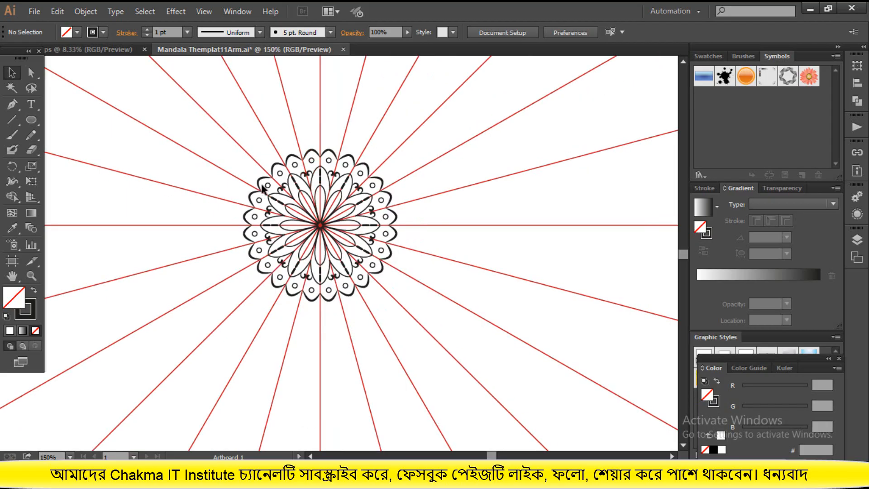
{"action": "scroll", "coordinate": [266, 184], "scroll_direction": "down", "scroll_amount": 2, "text": "alt"}
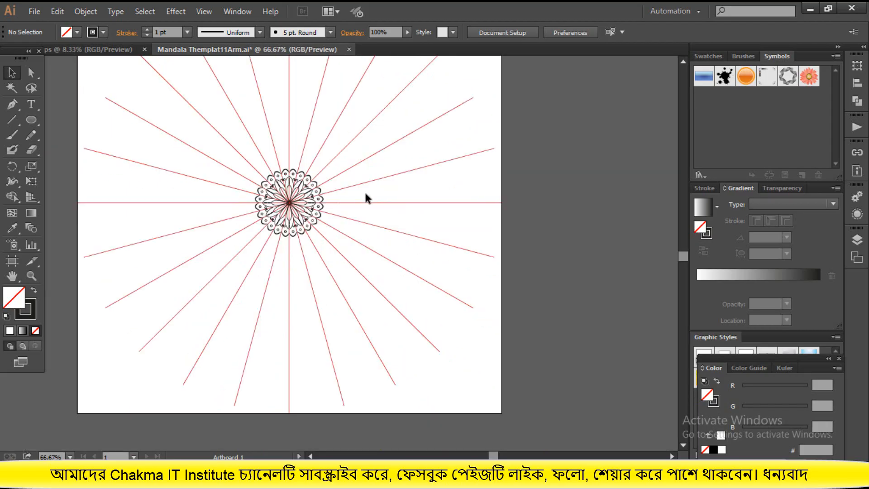
{"action": "scroll", "coordinate": [251, 156], "scroll_direction": "up", "scroll_amount": 2, "text": "alt"}
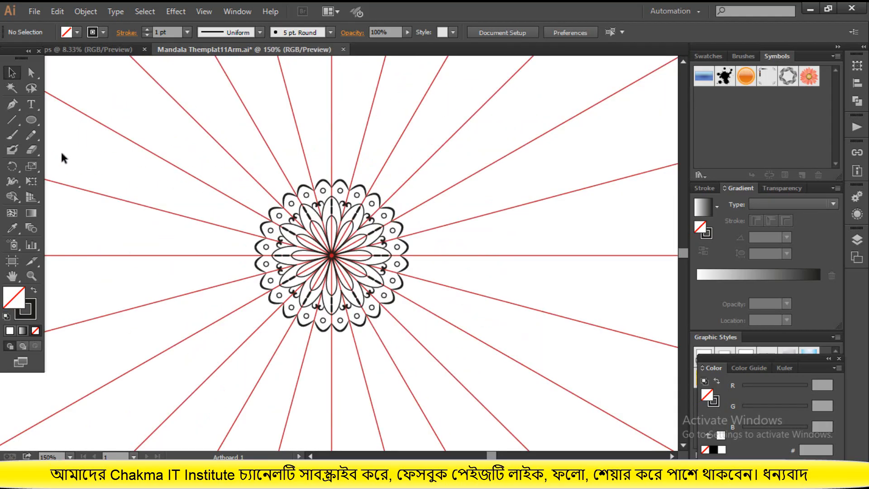
{"action": "left_click", "coordinate": [31, 134]}
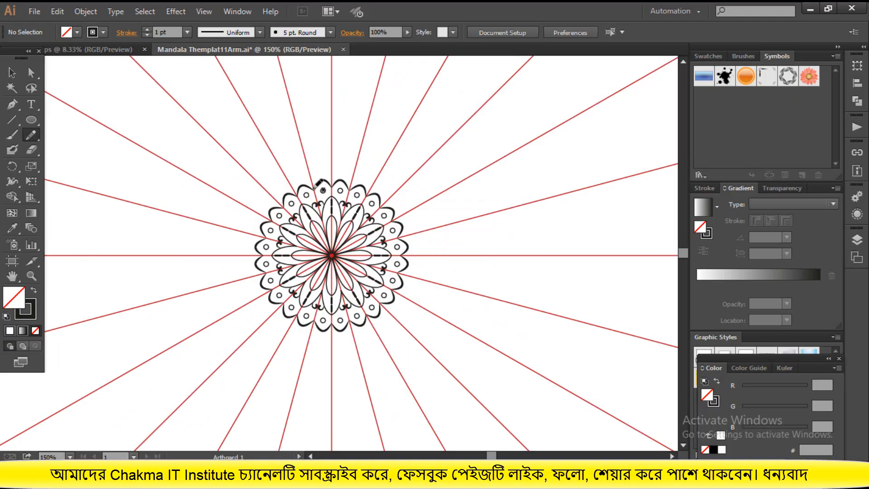
{"action": "mouse_move", "coordinate": [315, 187]}
{"action": "left_mouse_down"}
{"action": "mouse_move", "coordinate": [315, 165]}
{"action": "mouse_move", "coordinate": [291, 152]}
{"action": "mouse_move", "coordinate": [308, 139]}
{"action": "mouse_move", "coordinate": [312, 150]}
{"action": "left_mouse_up"}
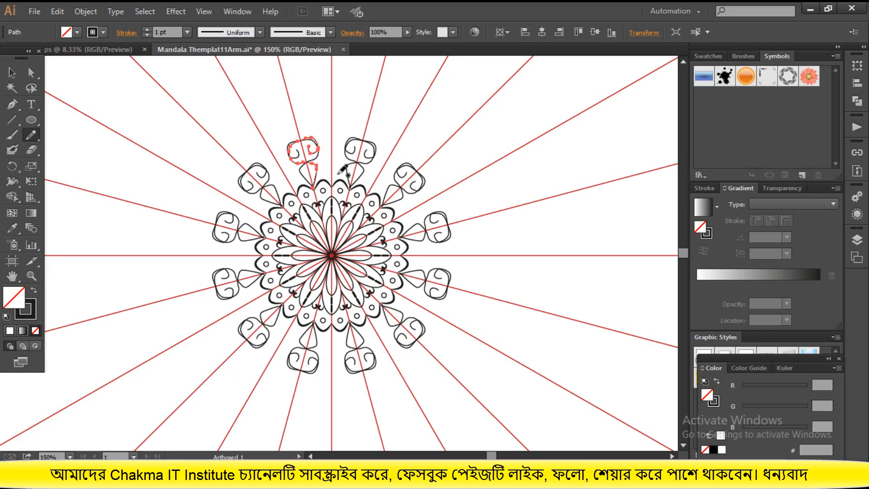
{"action": "key", "text": "Delete"}
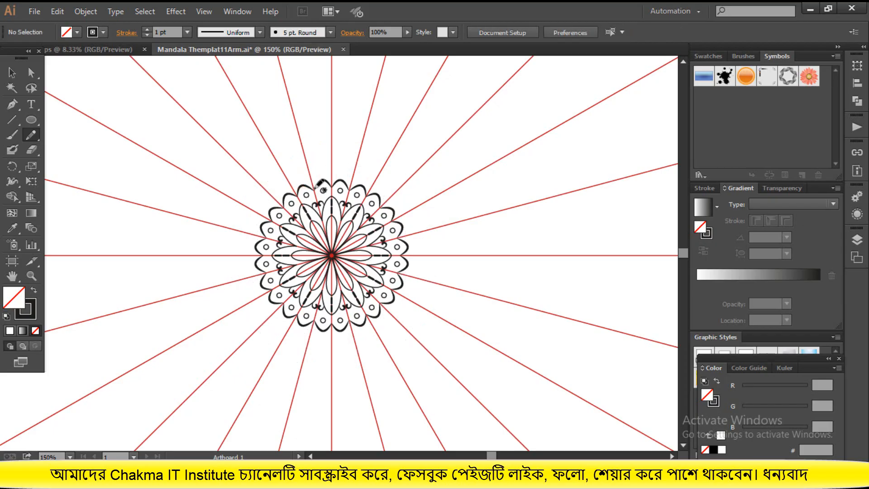
{"action": "mouse_move", "coordinate": [316, 186]}
{"action": "left_mouse_down"}
{"action": "mouse_move", "coordinate": [327, 166]}
{"action": "mouse_move", "coordinate": [385, 160]}
{"action": "mouse_move", "coordinate": [389, 151]}
{"action": "mouse_move", "coordinate": [363, 150]}
{"action": "mouse_move", "coordinate": [384, 150]}
{"action": "mouse_move", "coordinate": [371, 153]}
{"action": "left_mouse_up"}
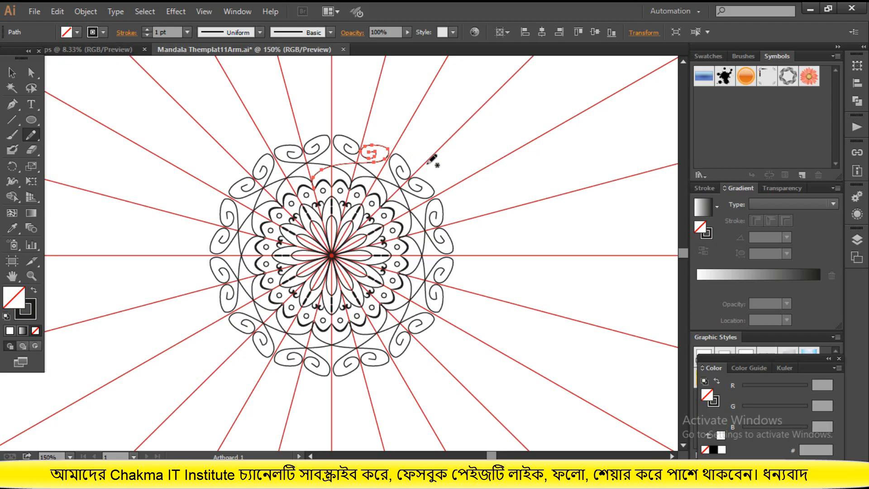
{"action": "key", "text": "ctrl+z"}
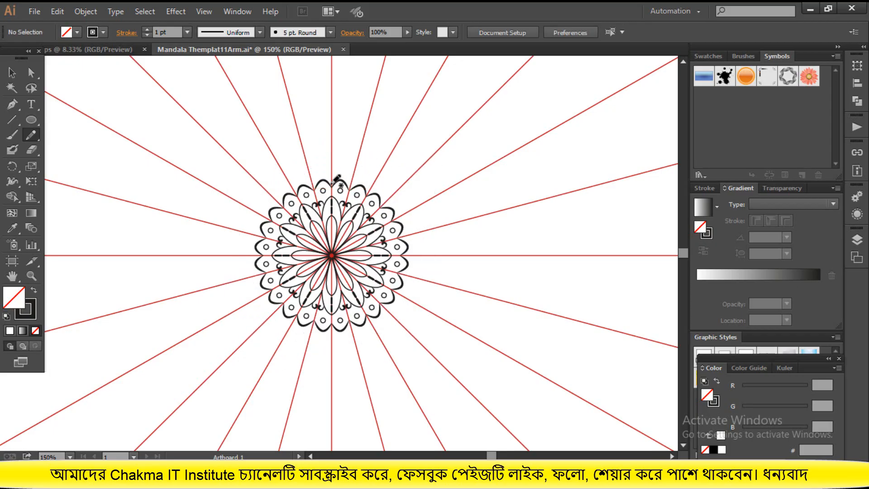
Sketch a freehand Pencil curve outside the scallops from the vertical guide to the next one, with a 2 pt stroke and Width Profile 1
{"action": "left_click_drag", "start_coordinate": [333, 180], "coordinate": [359, 156]}
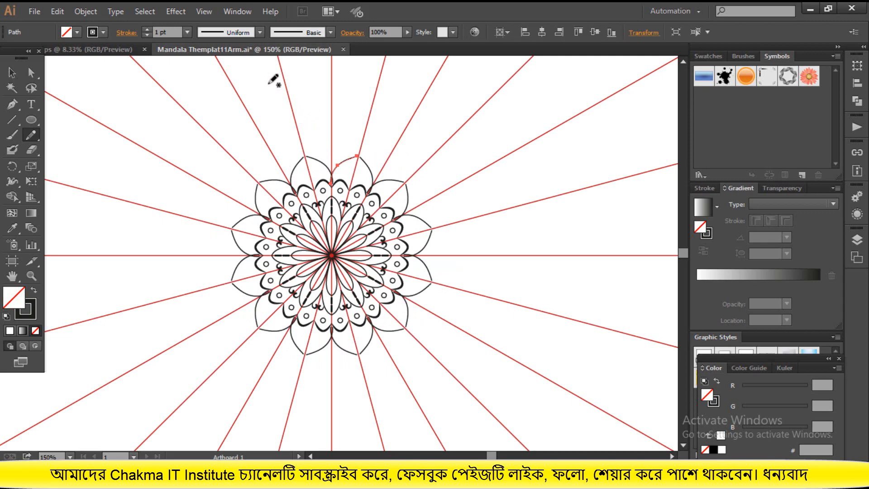
{"action": "left_click", "coordinate": [146, 29]}
{"action": "left_click", "coordinate": [214, 32]}
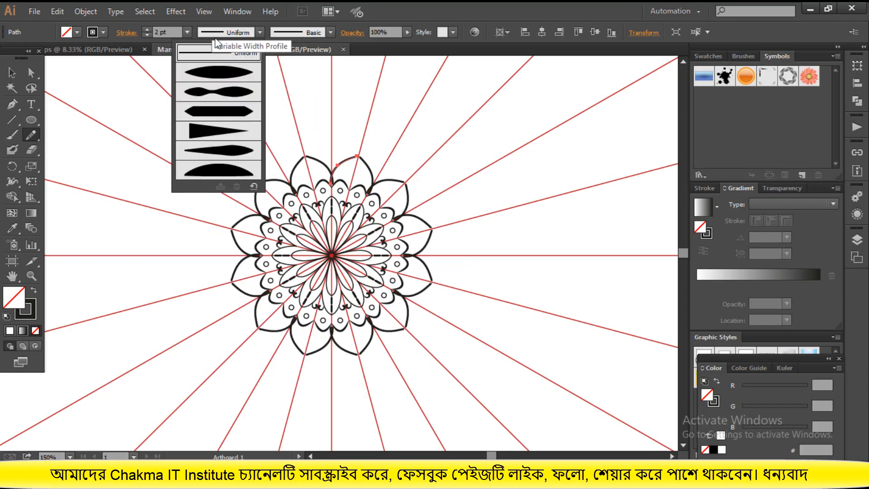
{"action": "left_click", "coordinate": [222, 66]}
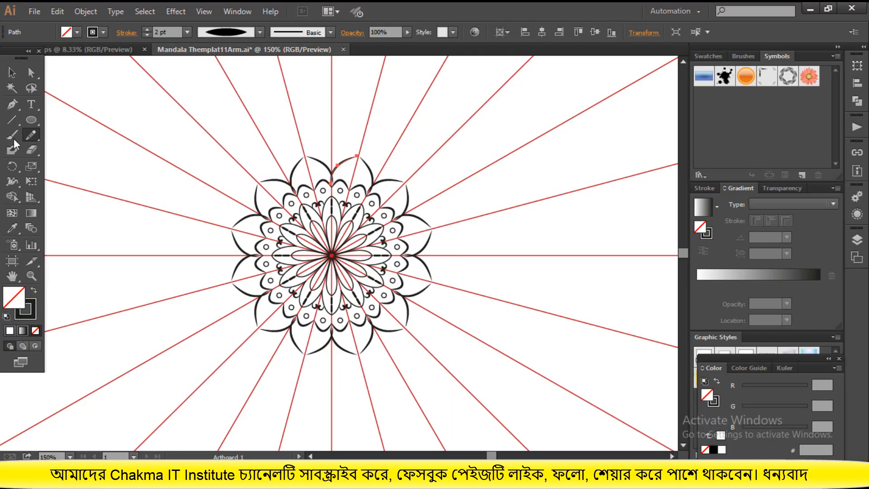
Try moving the outer petal curve's end anchors onto the guide lines, and undo both moves
{"action": "left_click", "coordinate": [9, 77]}
{"action": "scroll", "coordinate": [424, 203], "scroll_direction": "up", "scroll_amount": 3}
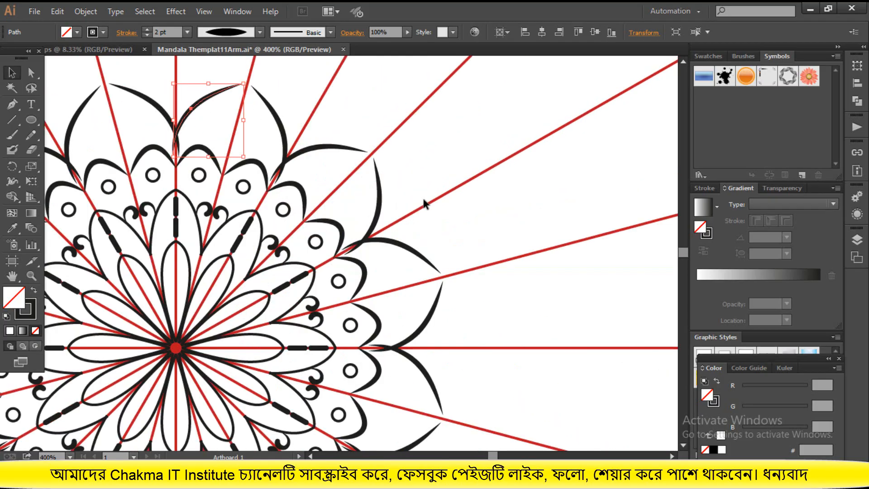
{"action": "scroll", "coordinate": [325, 166], "scroll_direction": "up", "scroll_amount": 2}
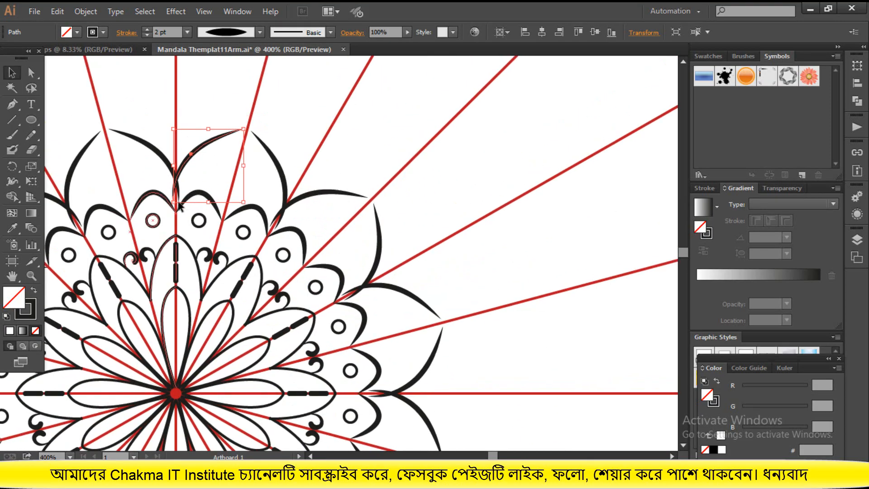
{"action": "left_click", "coordinate": [34, 74]}
{"action": "left_click_drag", "start_coordinate": [174, 205], "coordinate": [176, 210]}
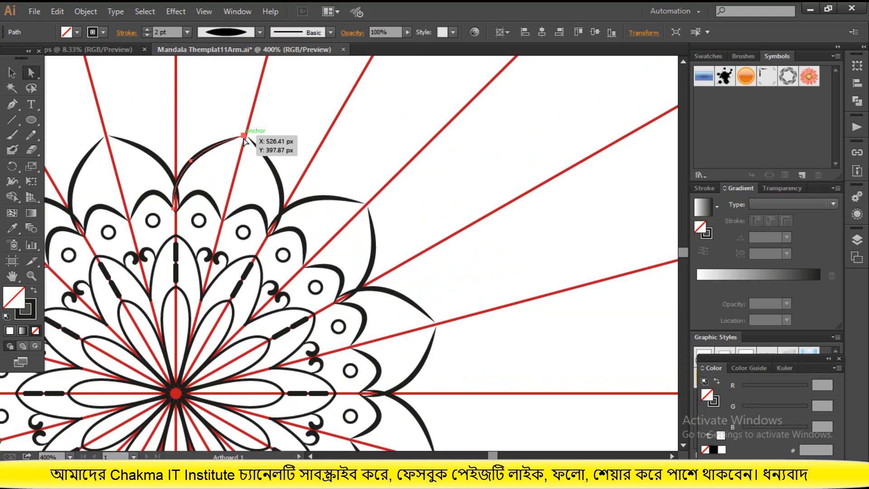
{"action": "left_click_drag", "start_coordinate": [245, 138], "coordinate": [246, 141]}
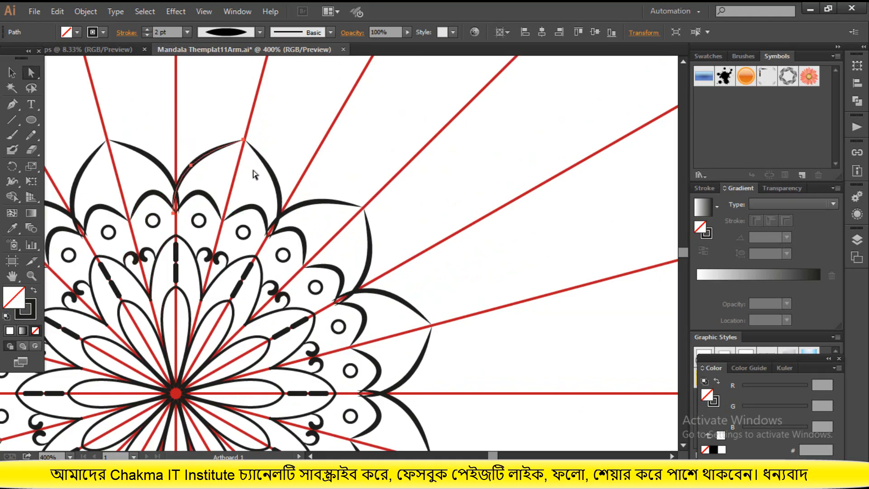
{"action": "left_click", "coordinate": [11, 72]}
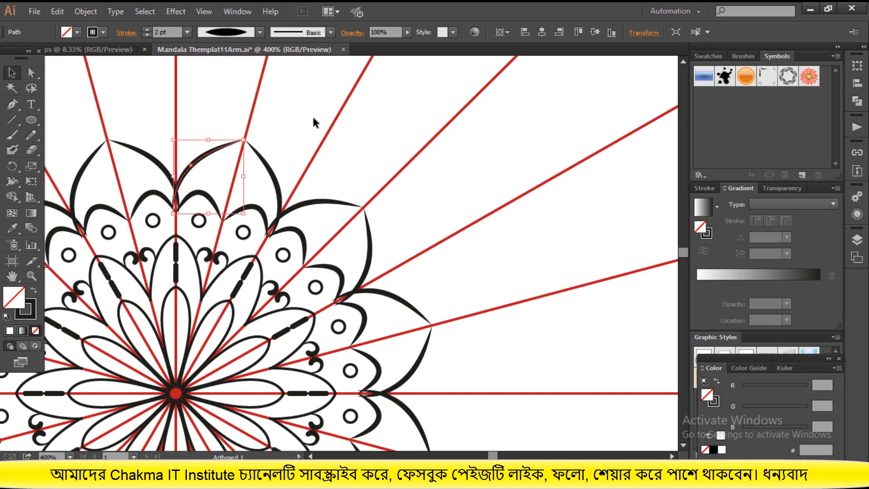
{"action": "left_click", "coordinate": [303, 155]}
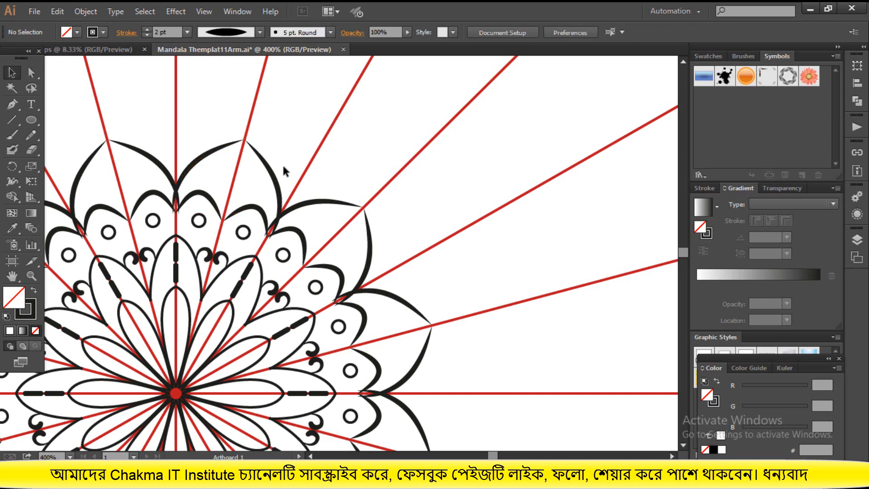
{"action": "key", "text": "ctrl+z"}
{"action": "key", "text": "ctrl+z"}
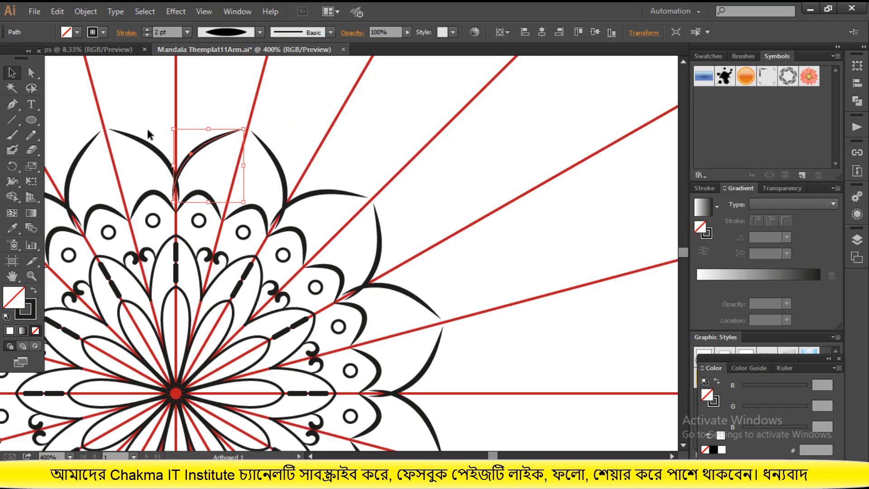
Move the inner end anchor of the outer petal curve onto the vertical guide where the scallops meet, at X 500 px, Y 427.833 px
{"action": "left_click", "coordinate": [84, 96]}
{"action": "left_click", "coordinate": [31, 73]}
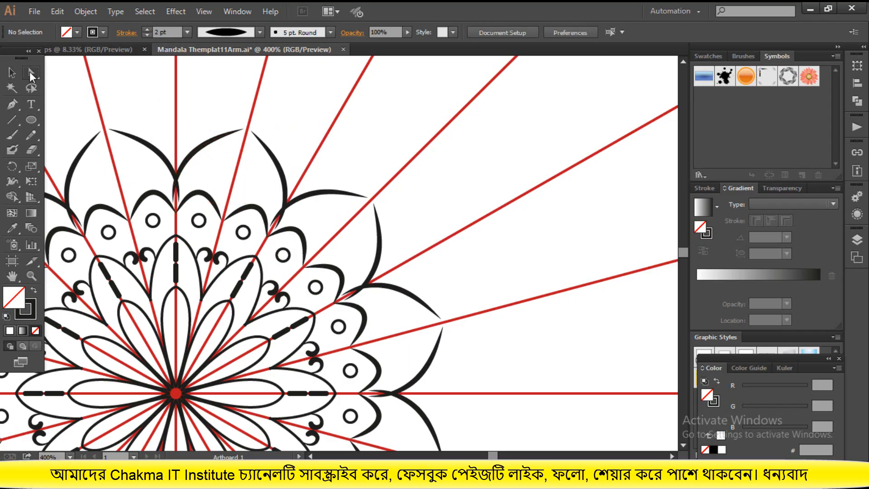
{"action": "left_click", "coordinate": [174, 204]}
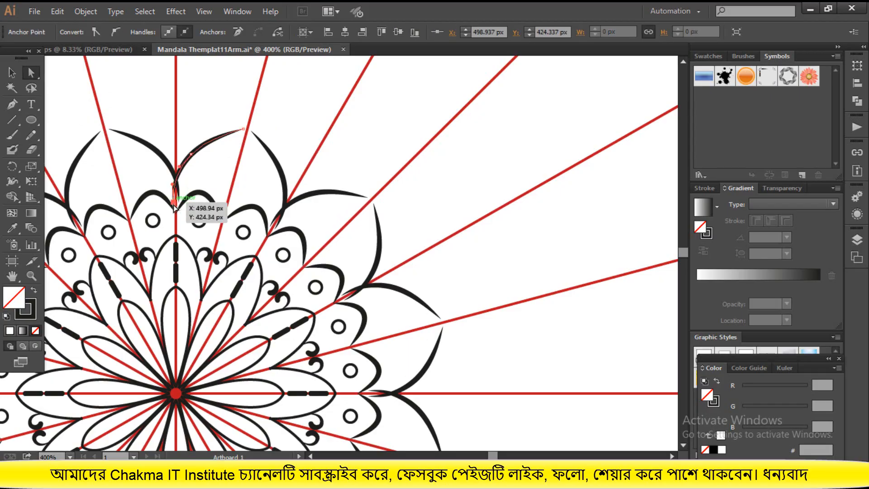
{"action": "left_click_drag", "start_coordinate": [173, 204], "coordinate": [175, 211]}
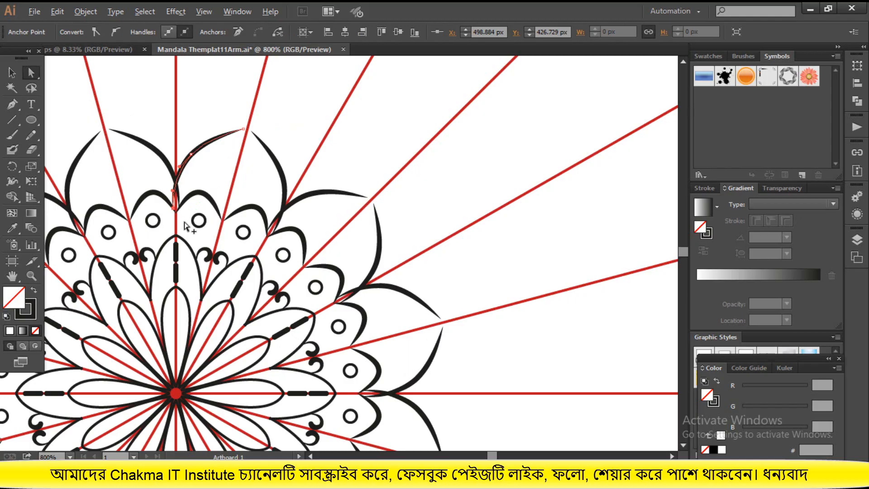
{"action": "scroll", "coordinate": [186, 226], "scroll_direction": "up", "scroll_amount": 2}
{"action": "left_click_drag", "start_coordinate": [155, 181], "coordinate": [159, 190]}
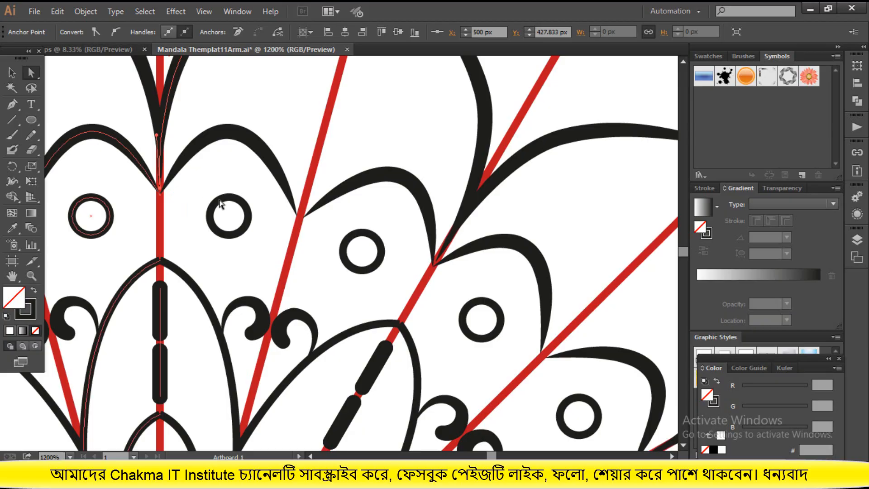
Move the outer petal curve's tip anchor onto the adjacent guide line at X 528.083 px, Y 396.333 px, so the mirrored halves meet
{"action": "scroll", "coordinate": [209, 201], "scroll_direction": "up", "scroll_amount": 5}
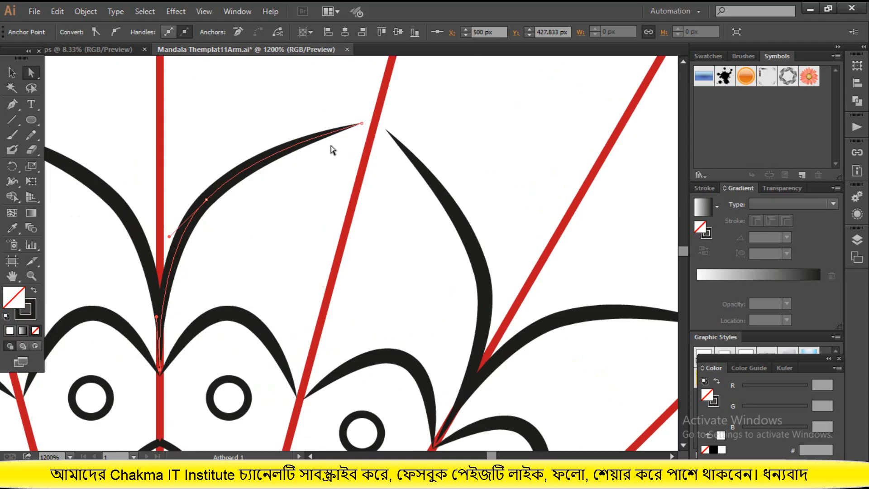
{"action": "left_click", "coordinate": [89, 107]}
{"action": "left_click", "coordinate": [29, 73]}
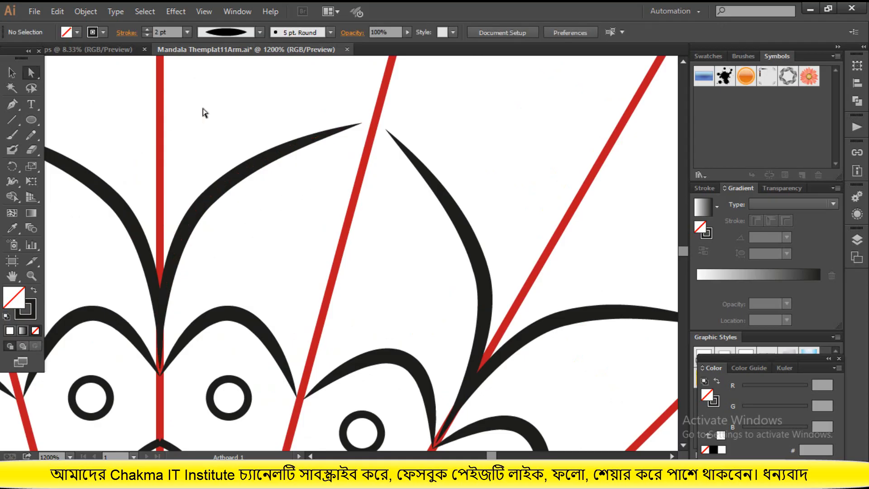
{"action": "left_click_drag", "start_coordinate": [334, 116], "coordinate": [371, 132]}
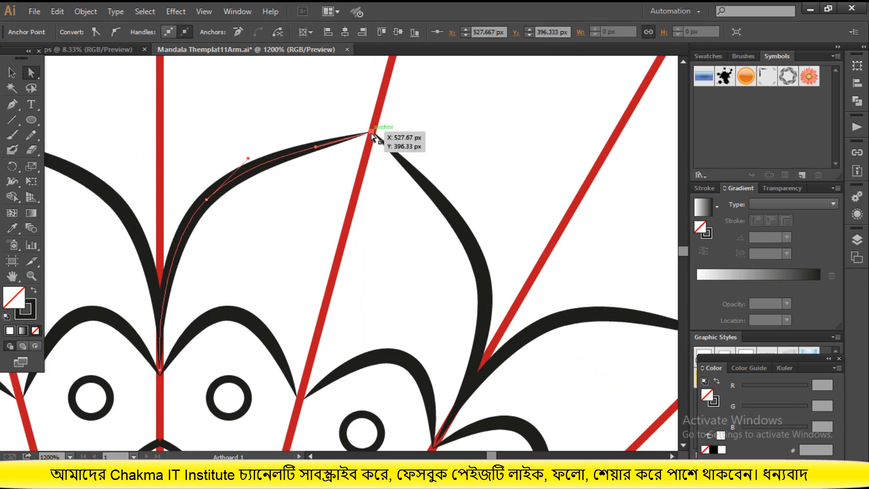
{"action": "left_click_drag", "start_coordinate": [375, 135], "coordinate": [376, 135]}
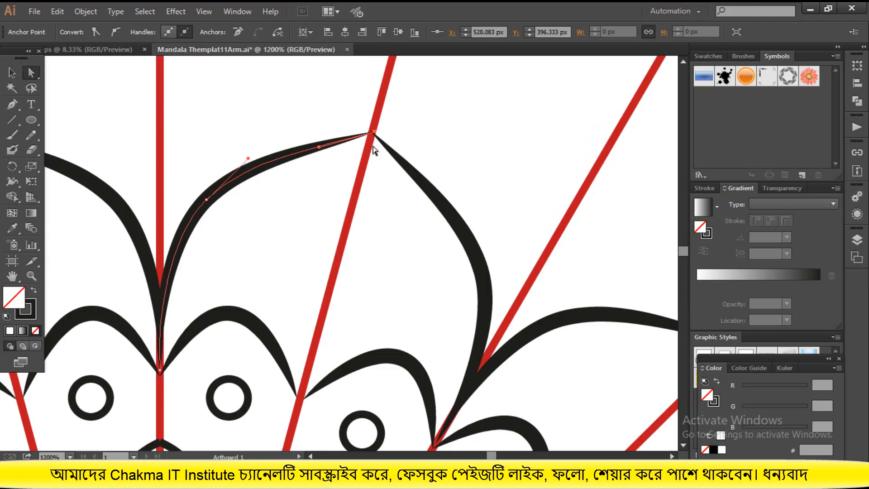
{"action": "left_click", "coordinate": [57, 99]}
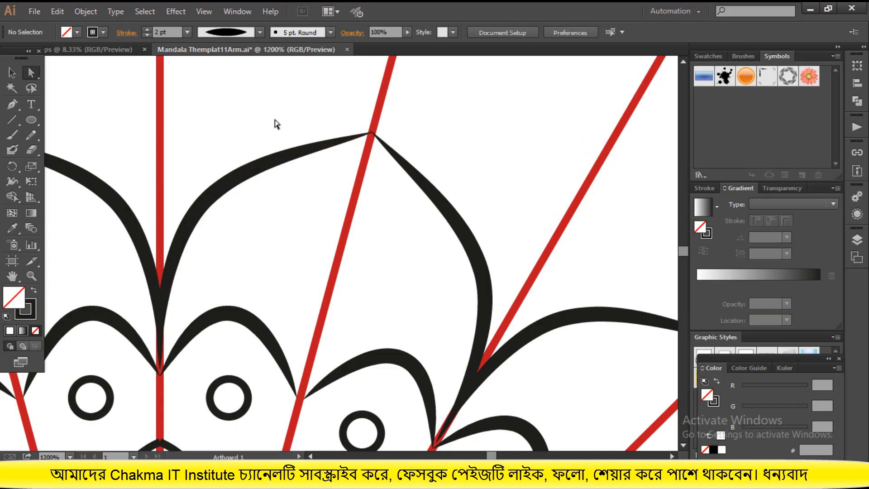
Draw a freehand Pencil spiral rising from the outer petal curve, just beside the vertical guide above the flower
{"action": "left_click", "coordinate": [12, 73]}
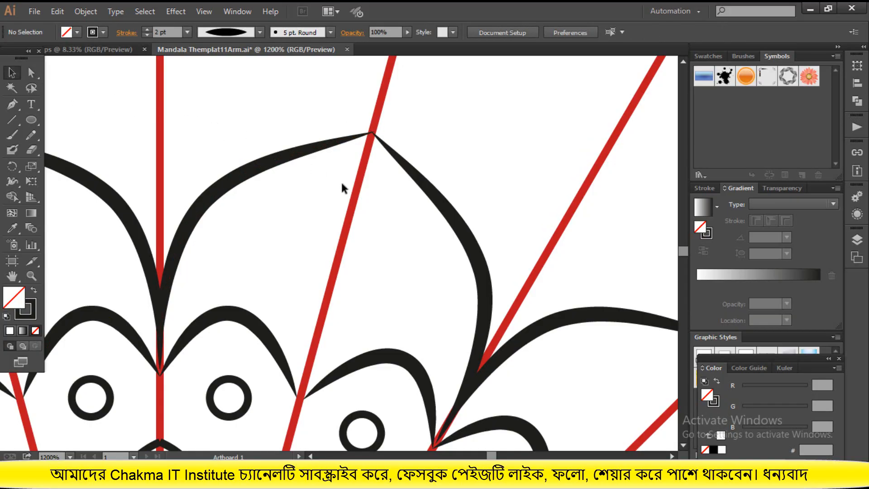
{"action": "key", "text": "ctrl+minus"}
{"action": "key", "text": "ctrl+minus"}
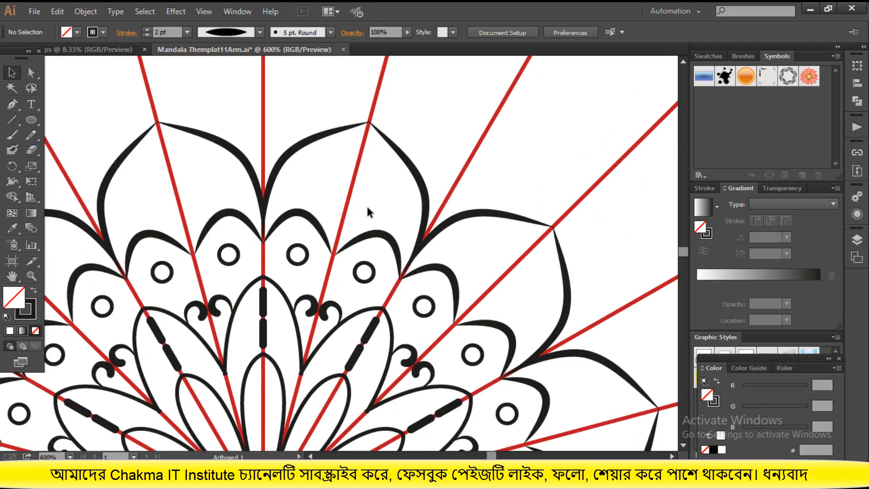
{"action": "scroll", "coordinate": [368, 211], "scroll_direction": "down", "scroll_amount": 3}
{"action": "scroll", "coordinate": [369, 210], "scroll_direction": "down", "scroll_amount": 1}
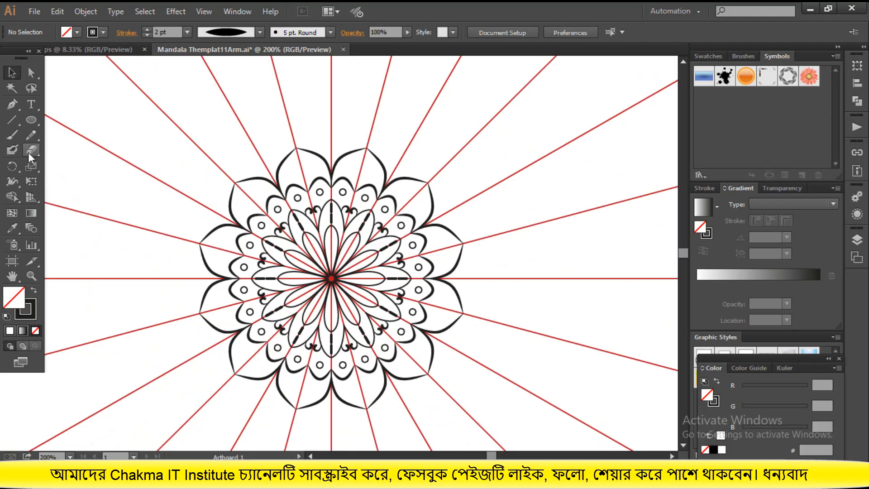
{"action": "left_click", "coordinate": [27, 138]}
{"action": "scroll", "coordinate": [269, 194], "scroll_direction": "up", "scroll_amount": 1}
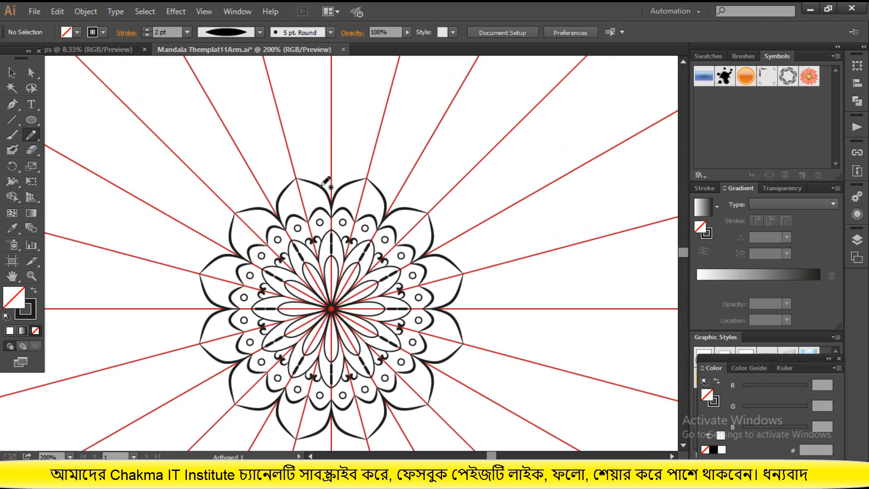
{"action": "mouse_move", "coordinate": [321, 185]}
{"action": "left_mouse_down"}
{"action": "mouse_move", "coordinate": [311, 169]}
{"action": "mouse_move", "coordinate": [313, 148]}
{"action": "mouse_move", "coordinate": [324, 146]}
{"action": "mouse_move", "coordinate": [329, 164]}
{"action": "mouse_move", "coordinate": [319, 159]}
{"action": "left_mouse_up"}
{"action": "scroll", "coordinate": [322, 160], "scroll_direction": "up", "scroll_amount": 3}
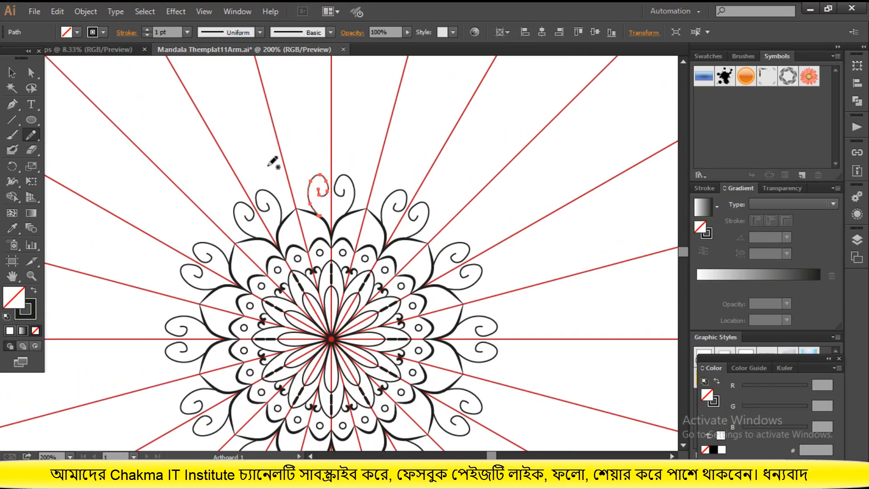
Try a tapered width profile on the spiral stroke, settle on Width Profile 1, and deselect the spiral
{"action": "left_click", "coordinate": [219, 32]}
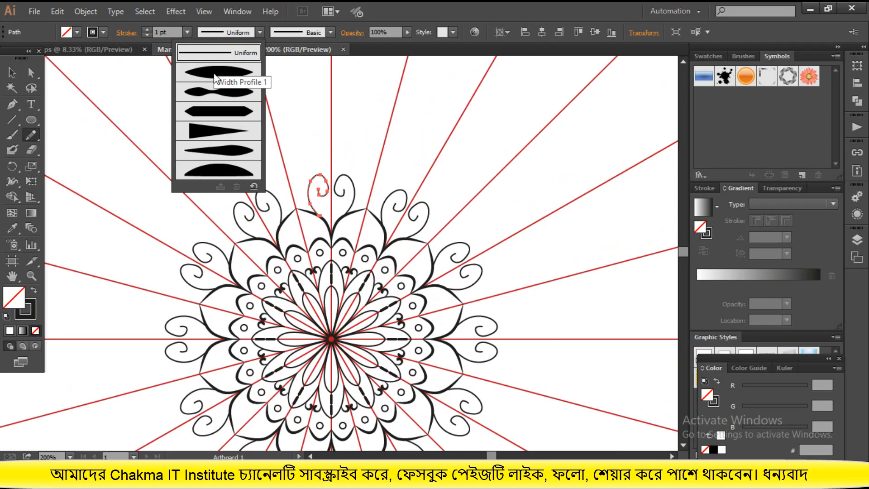
{"action": "left_click", "coordinate": [210, 131]}
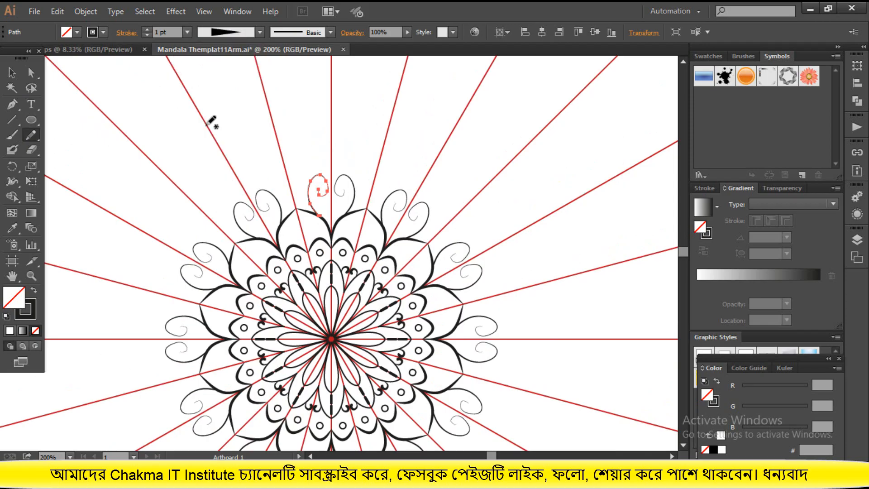
{"action": "left_click", "coordinate": [219, 33]}
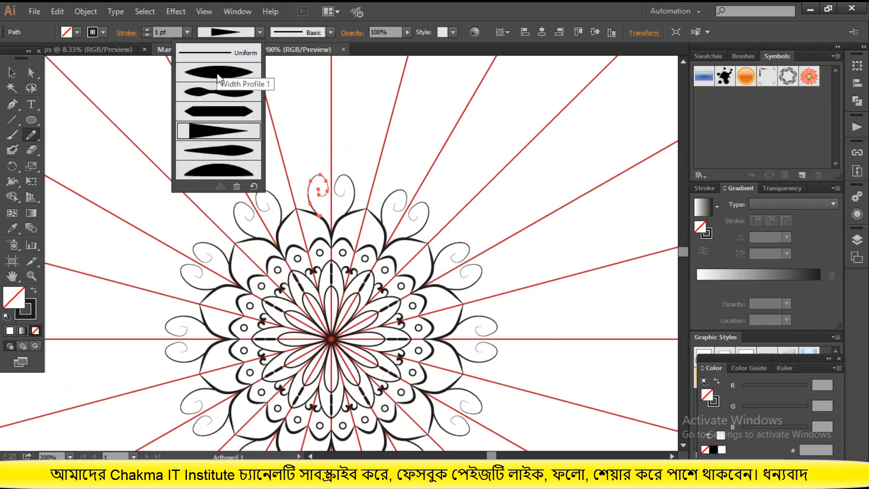
{"action": "left_click", "coordinate": [217, 80]}
{"action": "left_click", "coordinate": [12, 73]}
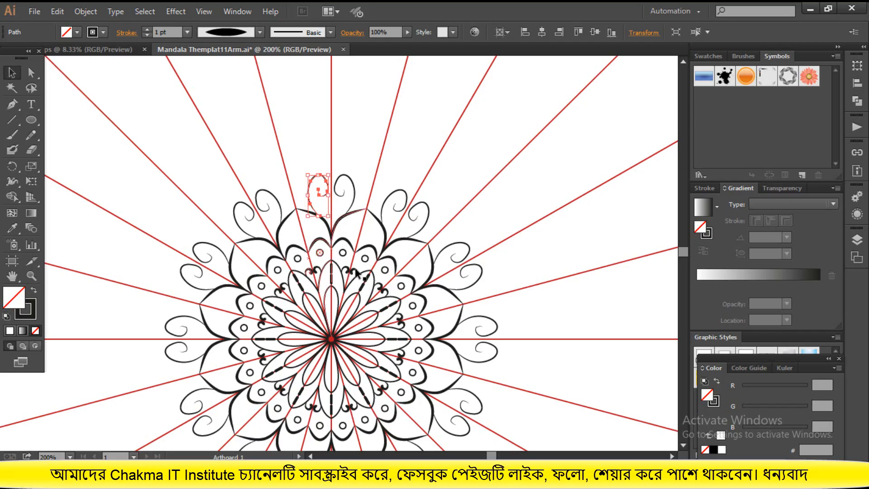
{"action": "key", "text": "ctrl+1"}
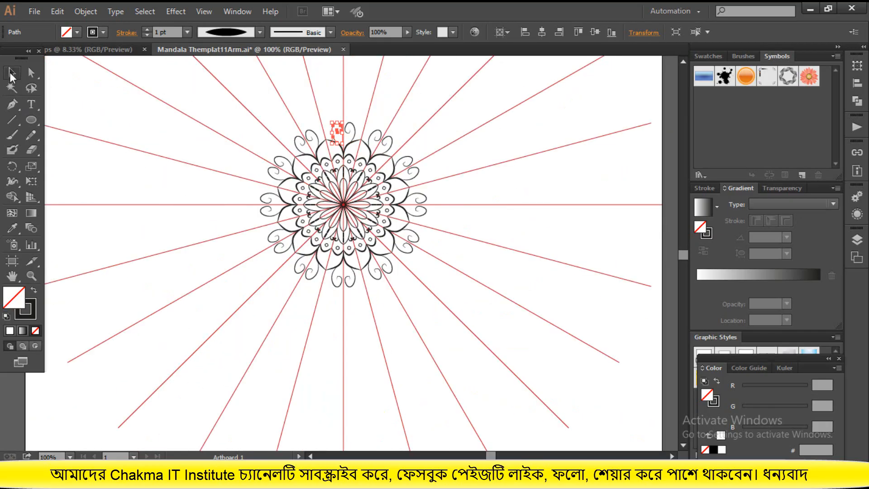
{"action": "left_click", "coordinate": [74, 128]}
Try enclosing the whole ornament in a circle drawn from the mandala's centre, and undo it
{"action": "left_click", "coordinate": [31, 119]}
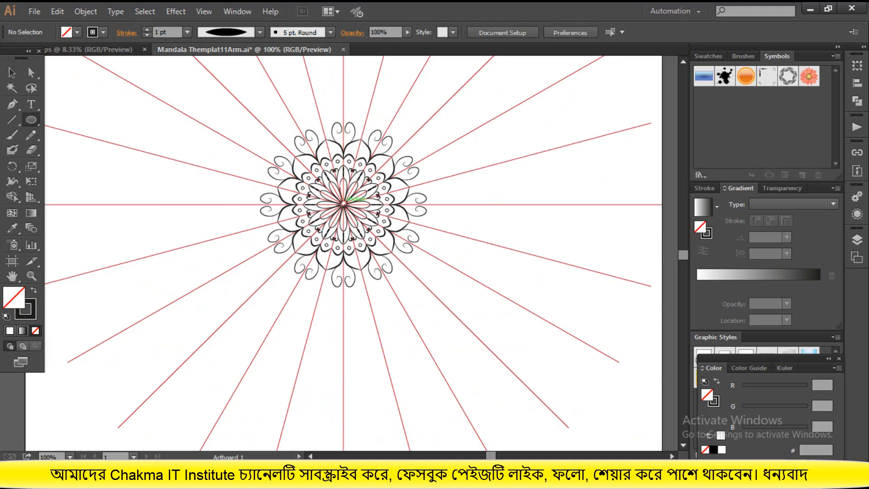
{"action": "left_click_drag", "start_coordinate": [343, 204], "coordinate": [435, 291]}
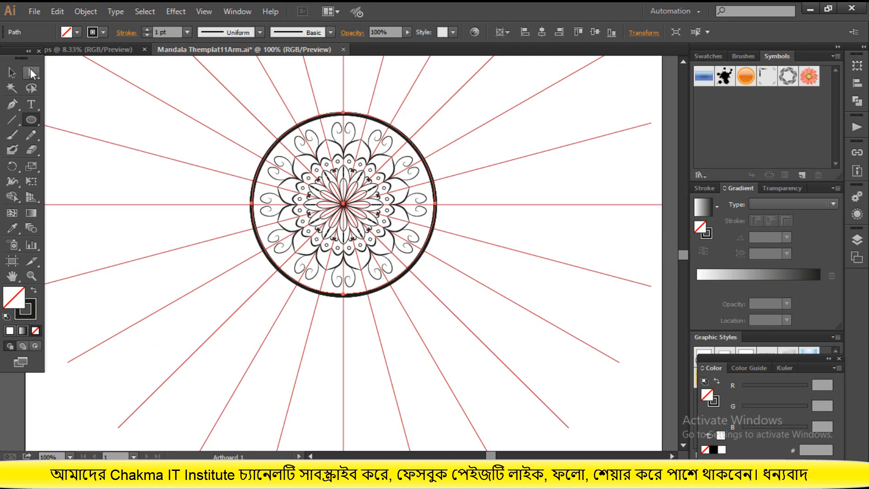
{"action": "left_click", "coordinate": [12, 72]}
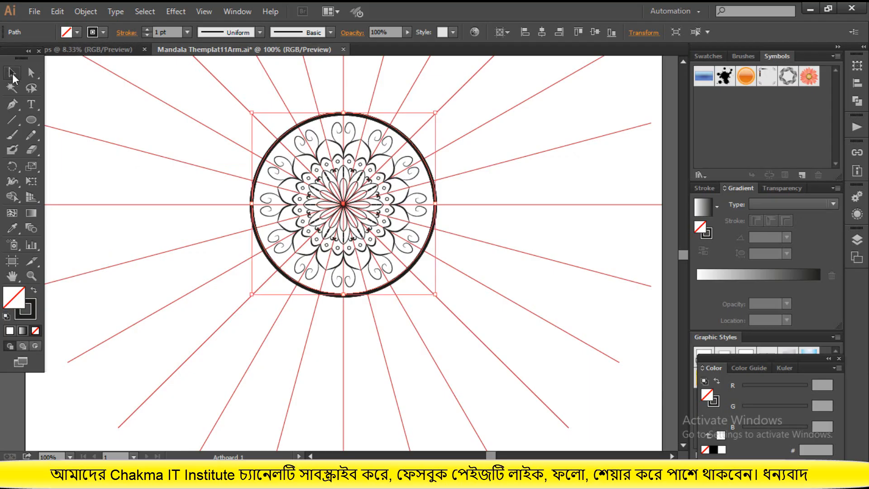
{"action": "left_click", "coordinate": [328, 263]}
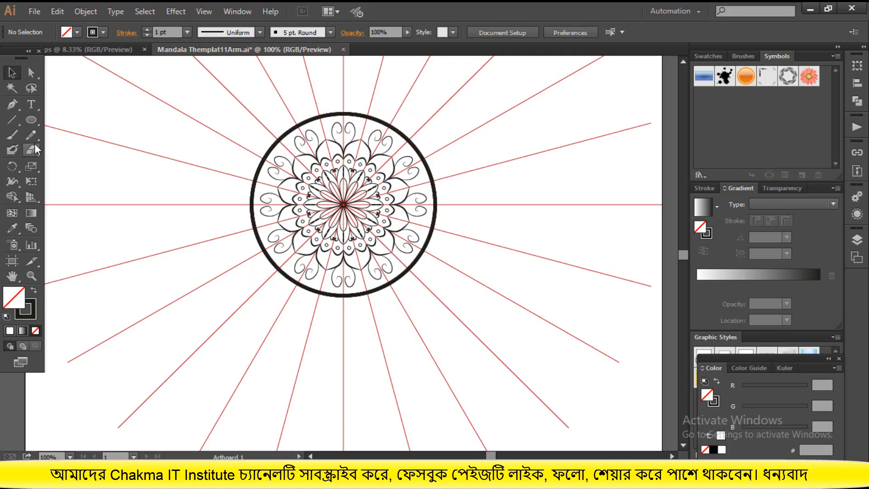
{"action": "key", "text": "ctrl+z"}
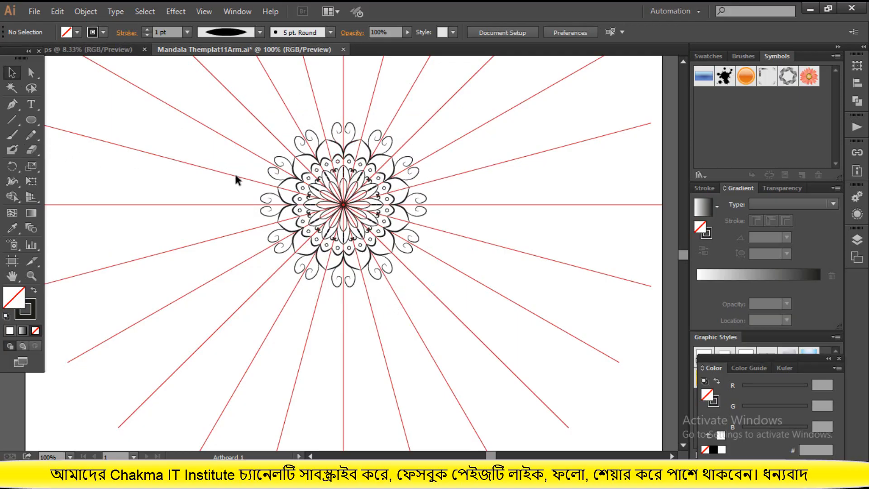
Draw a long curved petal side with the Pen tool from the outer petal's tip to the vertical guide at X 500 px, Y 231 px
{"action": "scroll", "coordinate": [235, 176], "scroll_direction": "up", "scroll_amount": 2}
{"action": "scroll", "coordinate": [535, 346], "scroll_direction": "down", "scroll_amount": 2}
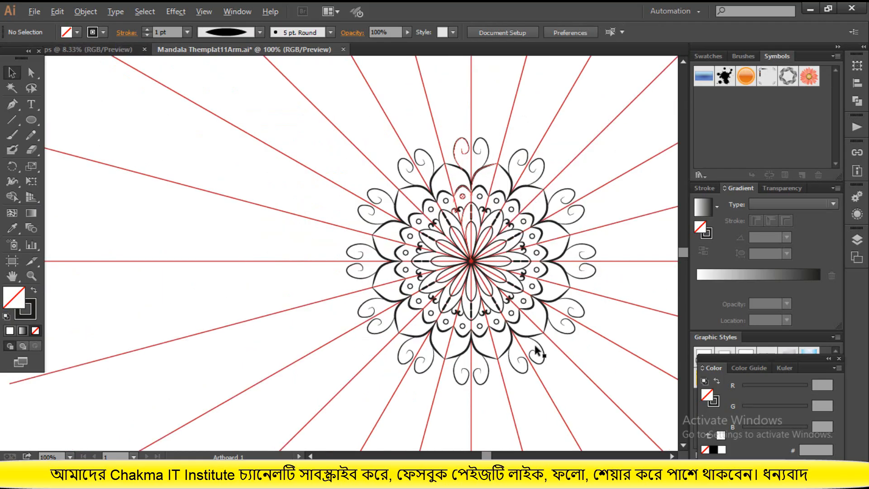
{"action": "scroll", "coordinate": [535, 350], "scroll_direction": "down", "scroll_amount": 1}
{"action": "scroll", "coordinate": [427, 254], "scroll_direction": "left", "scroll_amount": 5}
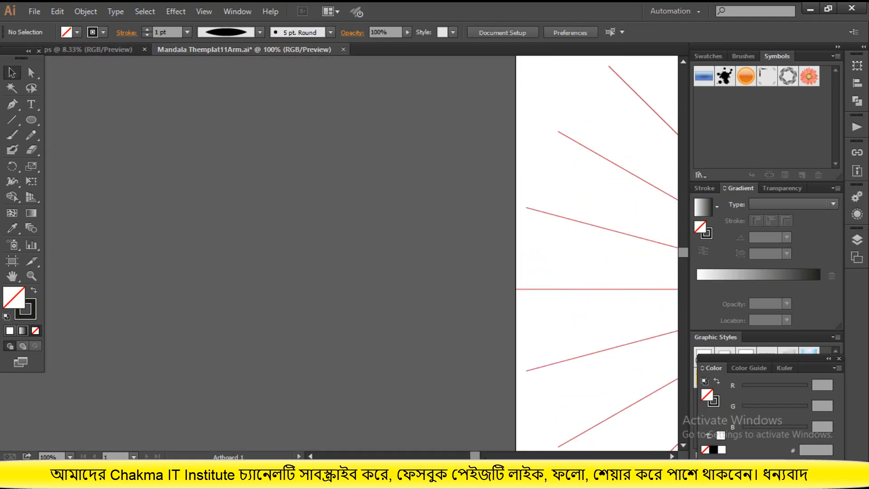
{"action": "scroll", "coordinate": [340, 253], "scroll_direction": "right", "scroll_amount": 10}
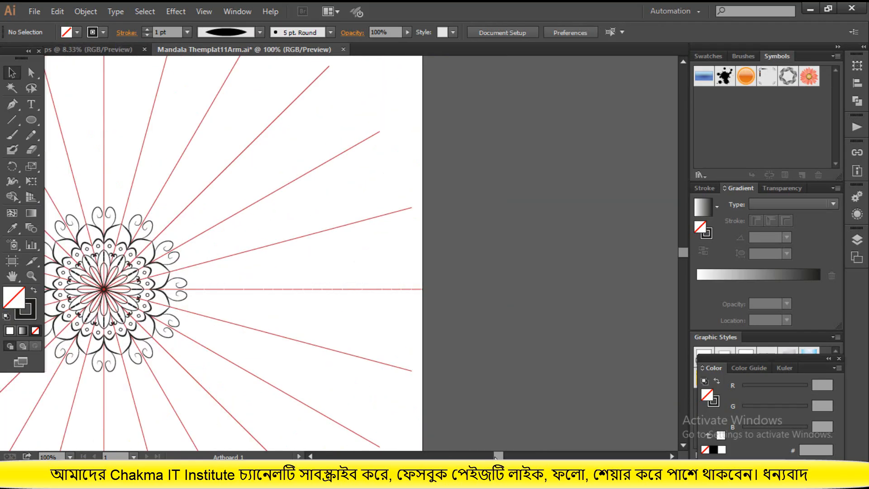
{"action": "scroll", "coordinate": [132, 264], "scroll_direction": "left", "scroll_amount": 4}
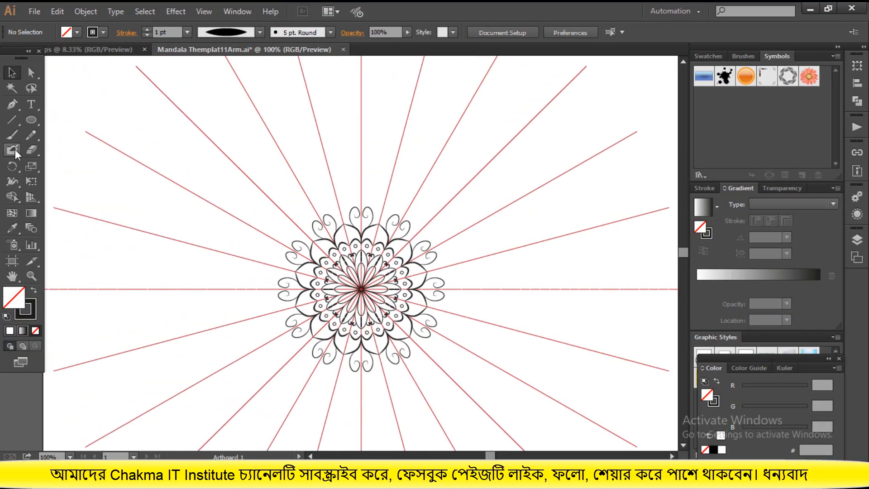
{"action": "left_click", "coordinate": [12, 106]}
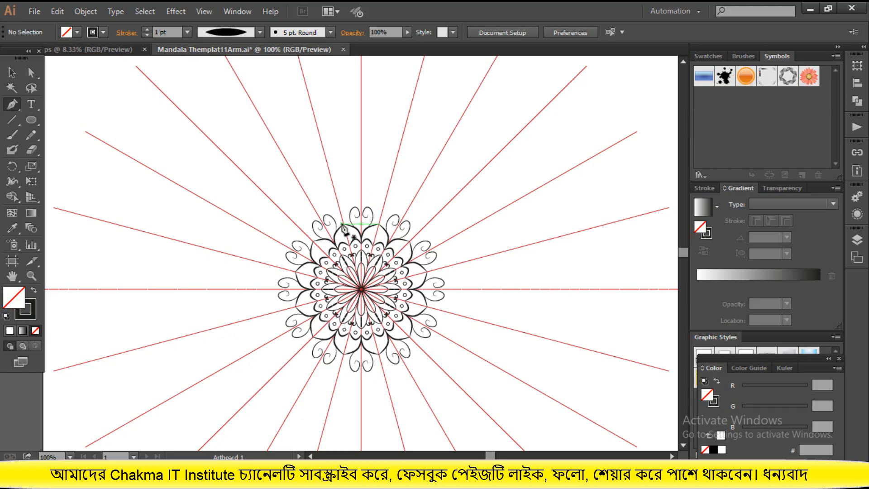
{"action": "mouse_move", "coordinate": [342, 224]}
{"action": "left_mouse_down"}
{"action": "mouse_move", "coordinate": [340, 189]}
{"action": "mouse_move", "coordinate": [357, 158]}
{"action": "mouse_move", "coordinate": [359, 119]}
{"action": "mouse_move", "coordinate": [387, 114]}
{"action": "mouse_move", "coordinate": [393, 90]}
{"action": "left_mouse_up"}
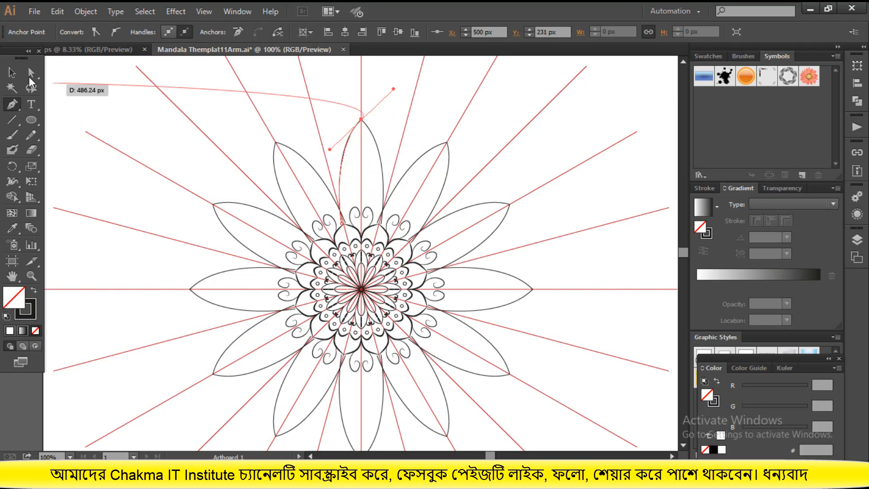
{"action": "key", "text": "v"}
{"action": "left_click", "coordinate": [360, 108]}
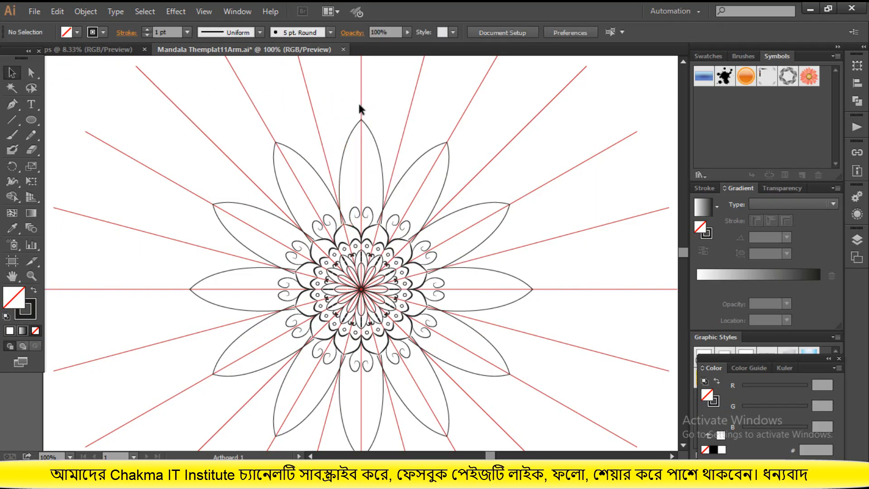
Set the stroke weight of the large petal curve to 2 pt
{"action": "left_click", "coordinate": [356, 141]}
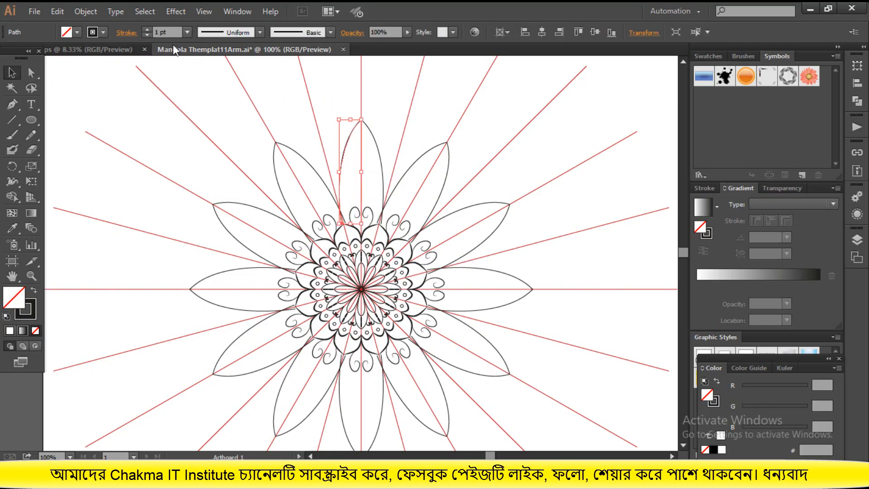
{"action": "left_click", "coordinate": [147, 29]}
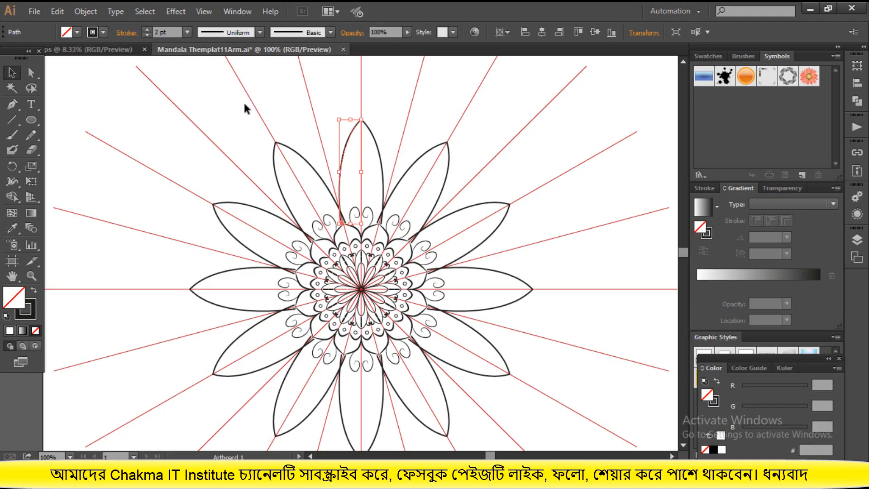
{"action": "left_click", "coordinate": [281, 105]}
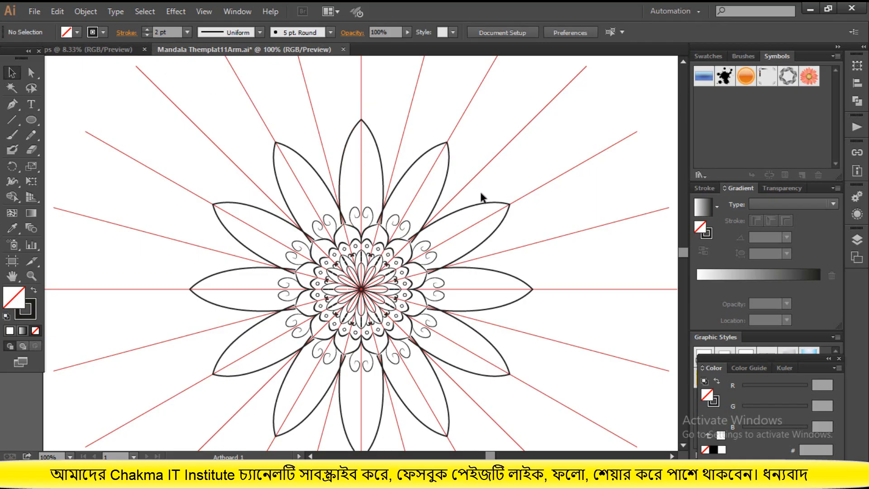
{"action": "left_click", "coordinate": [342, 149]}
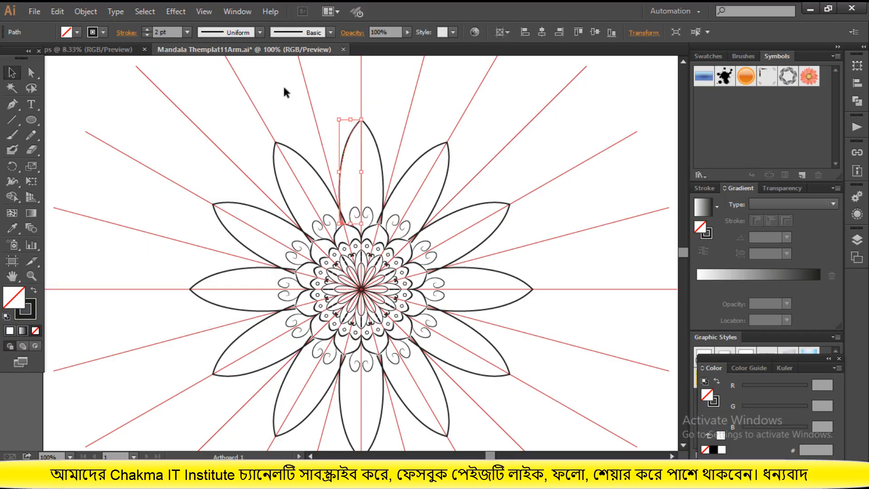
Apply the tapered Width Profile 1 to the large outer petal curve and deselect it
{"action": "left_click", "coordinate": [243, 37]}
{"action": "left_click", "coordinate": [226, 75]}
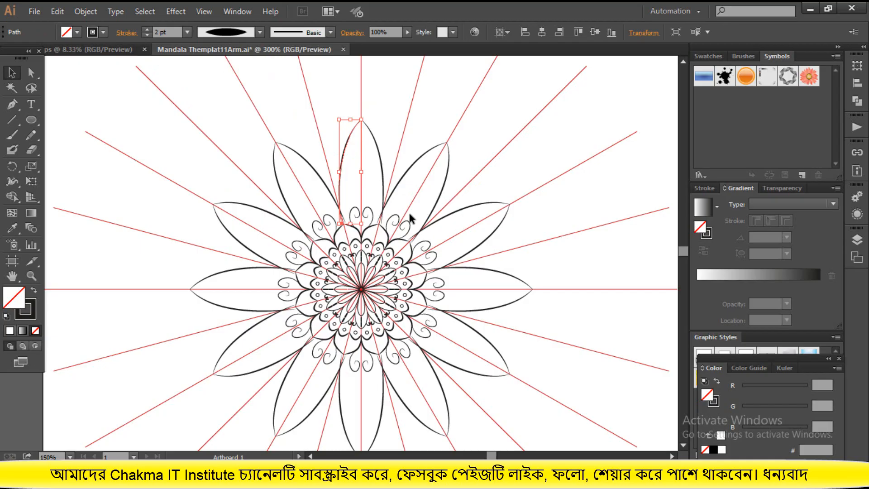
{"action": "scroll", "coordinate": [409, 214], "scroll_direction": "up", "scroll_amount": 3}
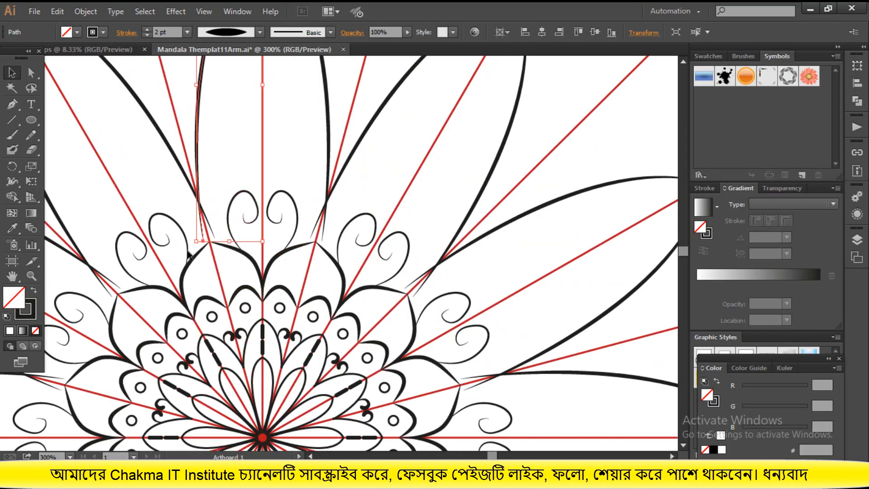
{"action": "left_click", "coordinate": [145, 143]}
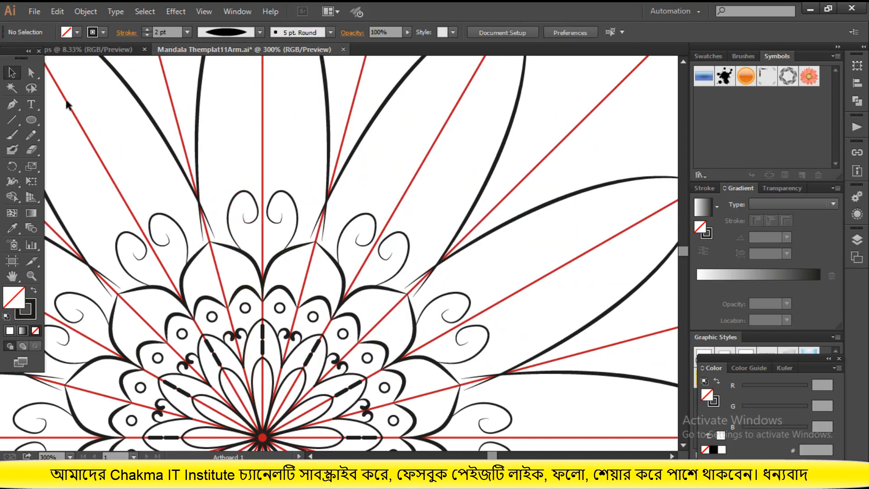
Move the large petal curve's lower anchor point onto the scallop tip at about X 472 px, Y 396 px, and deselect it
{"action": "left_click", "coordinate": [29, 73]}
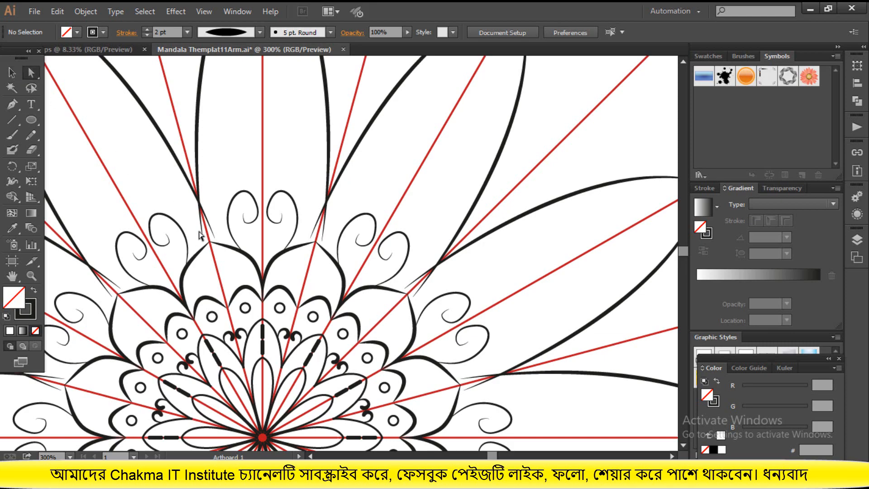
{"action": "left_click_drag", "start_coordinate": [206, 241], "coordinate": [209, 243]}
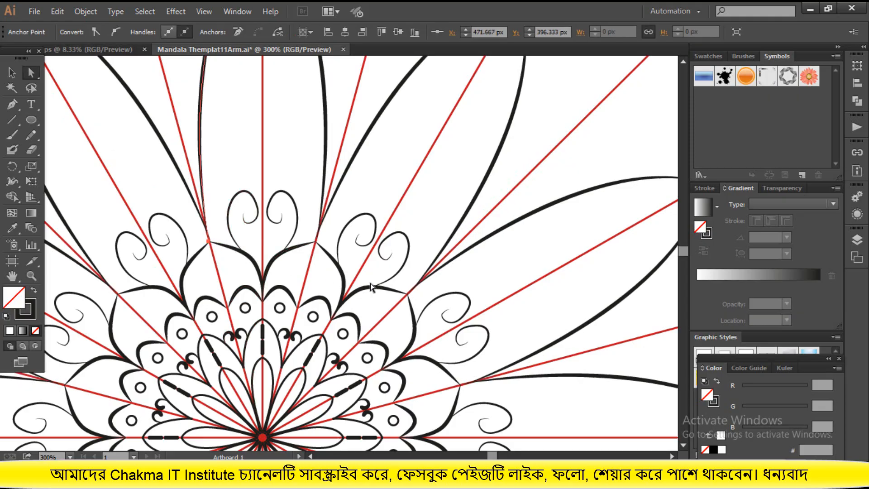
{"action": "scroll", "coordinate": [370, 286], "scroll_direction": "up", "scroll_amount": 5}
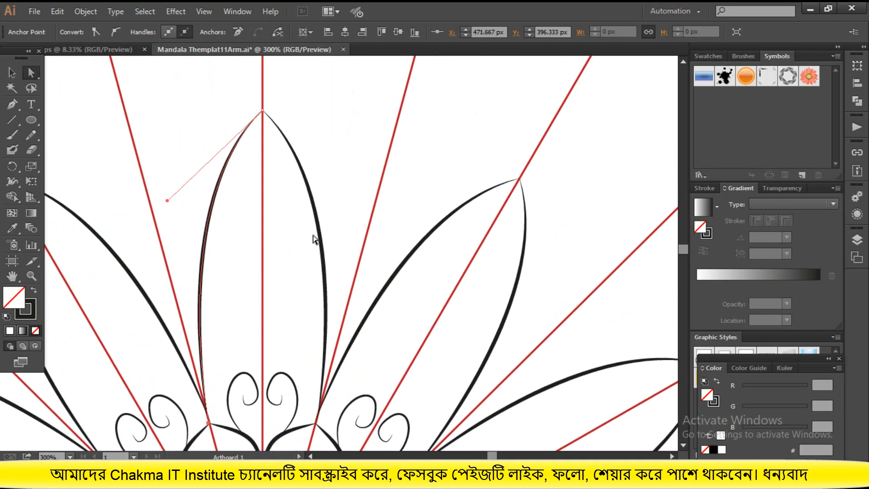
{"action": "left_click", "coordinate": [12, 72]}
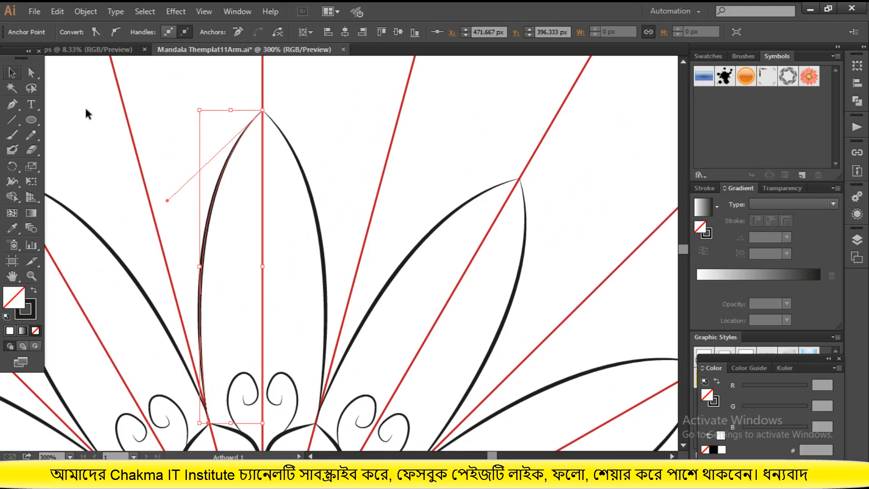
{"action": "left_click", "coordinate": [192, 145]}
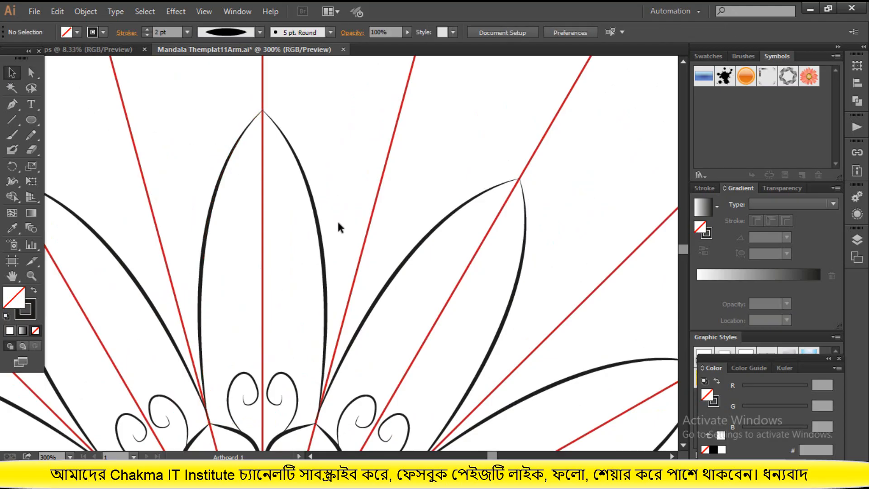
Draw two small circles and a larger one below them down one side of the large petal's upper part
{"action": "left_click_drag", "start_coordinate": [37, 120], "coordinate": [59, 145]}
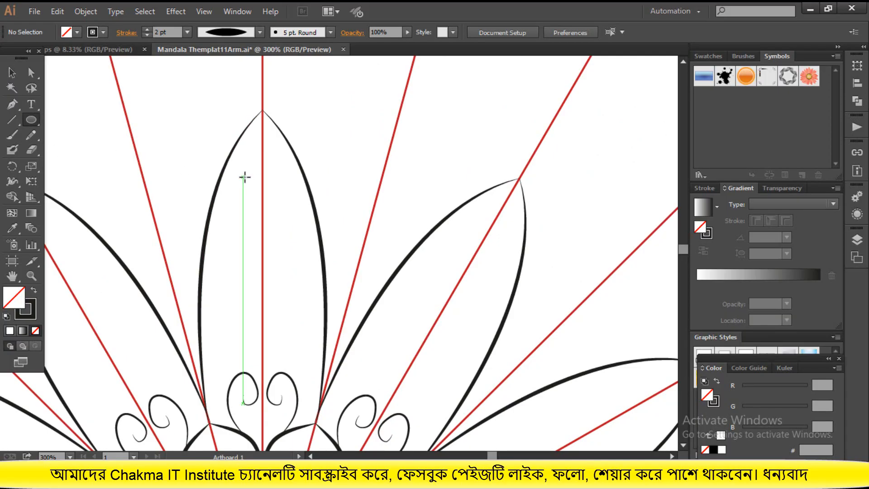
{"action": "left_click_drag", "start_coordinate": [245, 178], "coordinate": [248, 182]}
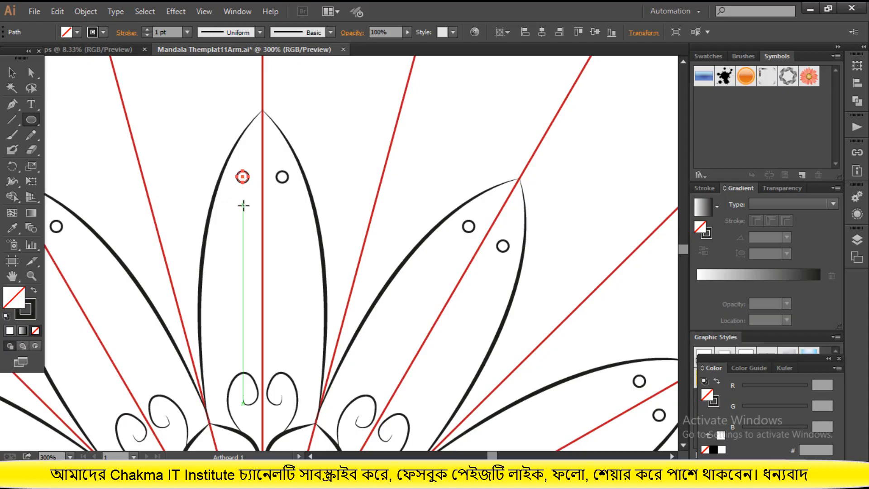
{"action": "left_click_drag", "start_coordinate": [238, 202], "coordinate": [236, 232]}
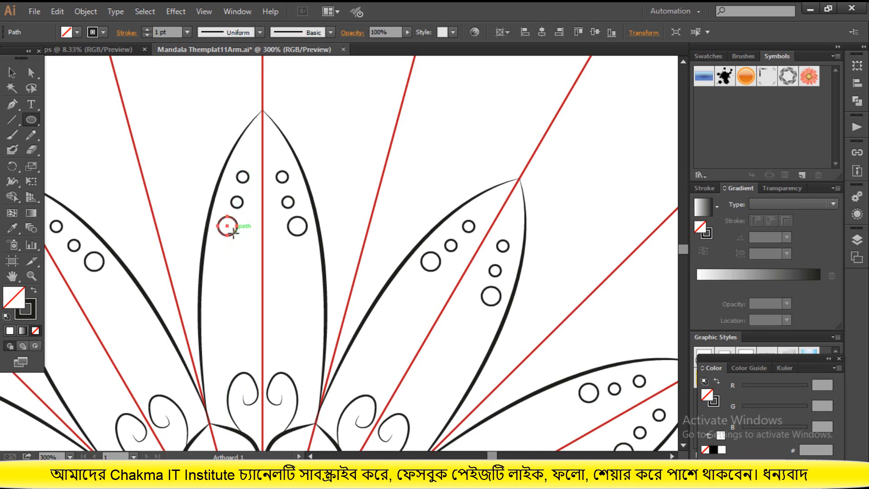
{"action": "left_click", "coordinate": [12, 72]}
{"action": "left_click", "coordinate": [292, 280]}
{"action": "scroll", "coordinate": [298, 289], "scroll_direction": "down", "scroll_amount": 3}
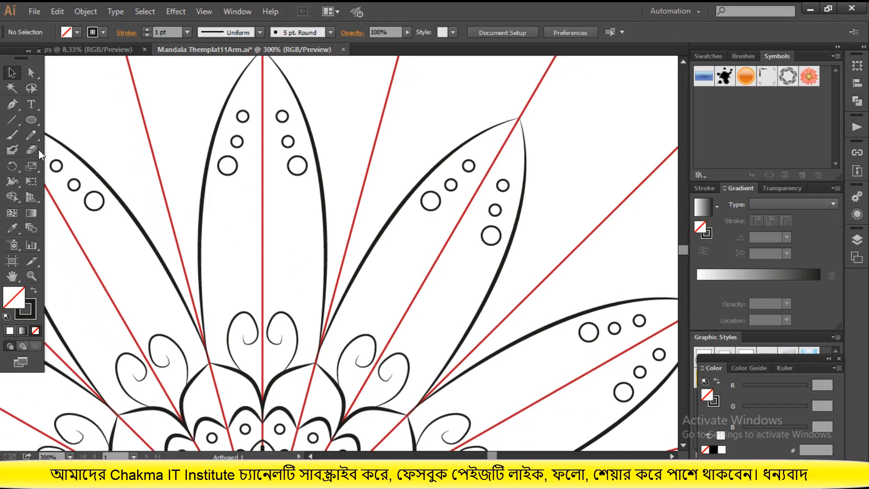
Draw a freehand S-shaped curve with a hooked lower end using the Pencil tool, inside the large petal below the circles
{"action": "left_click", "coordinate": [30, 120]}
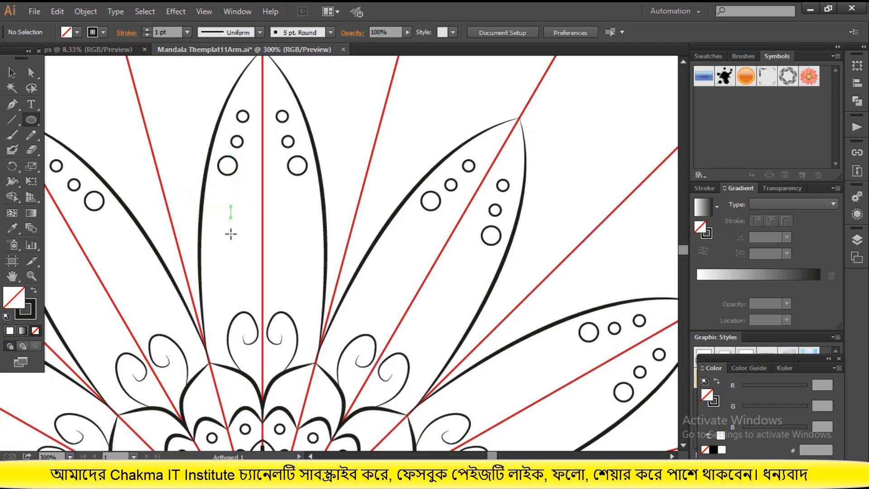
{"action": "left_click", "coordinate": [31, 134]}
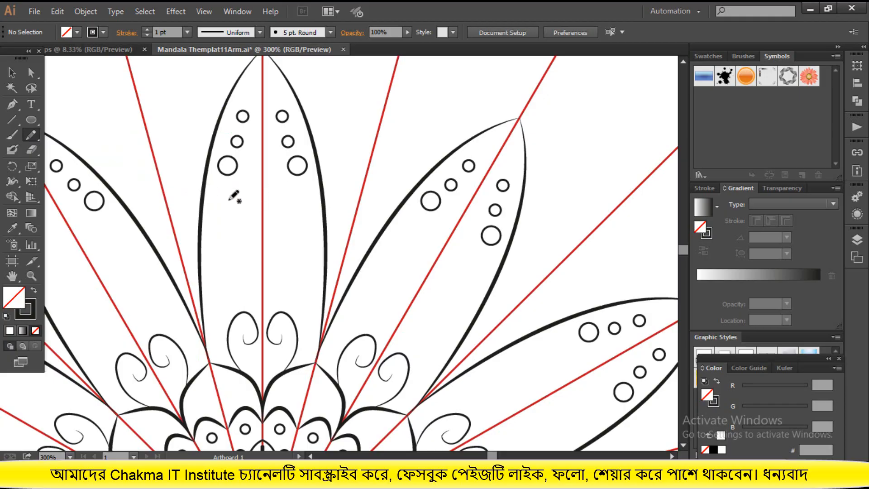
{"action": "mouse_move", "coordinate": [210, 197]}
{"action": "left_mouse_down"}
{"action": "mouse_move", "coordinate": [246, 195]}
{"action": "mouse_move", "coordinate": [250, 215]}
{"action": "mouse_move", "coordinate": [212, 248]}
{"action": "mouse_move", "coordinate": [214, 274]}
{"action": "mouse_move", "coordinate": [235, 285]}
{"action": "mouse_move", "coordinate": [252, 279]}
{"action": "mouse_move", "coordinate": [250, 268]}
{"action": "left_mouse_up"}
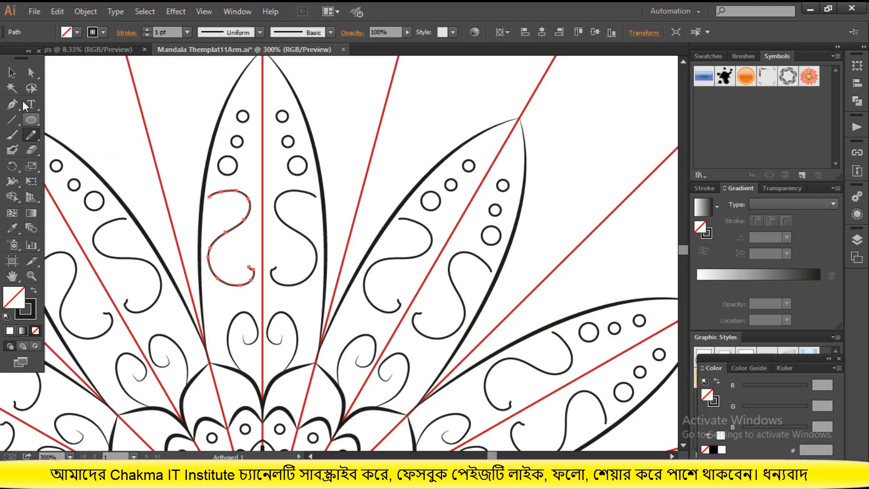
{"action": "left_click", "coordinate": [12, 72]}
{"action": "left_click", "coordinate": [183, 147]}
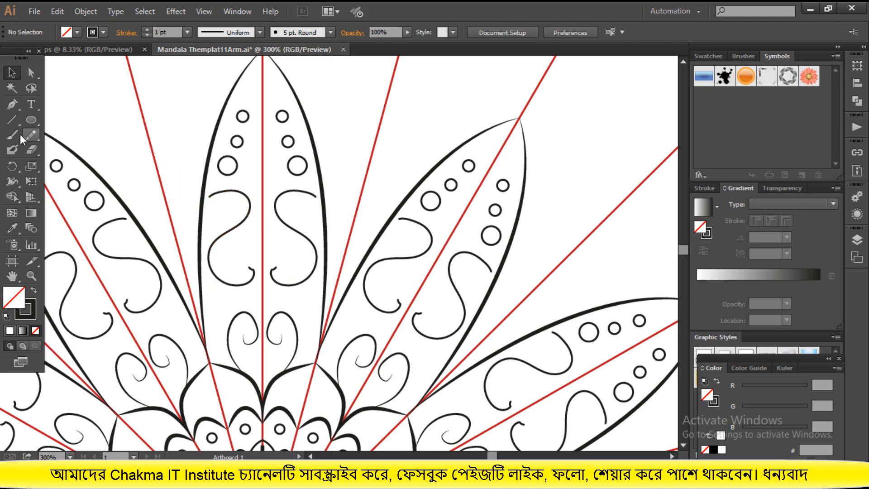
Draw a pair of short straight strokes inside both the upper and lower bends of the S-curve, and deselect
{"action": "left_click", "coordinate": [10, 120]}
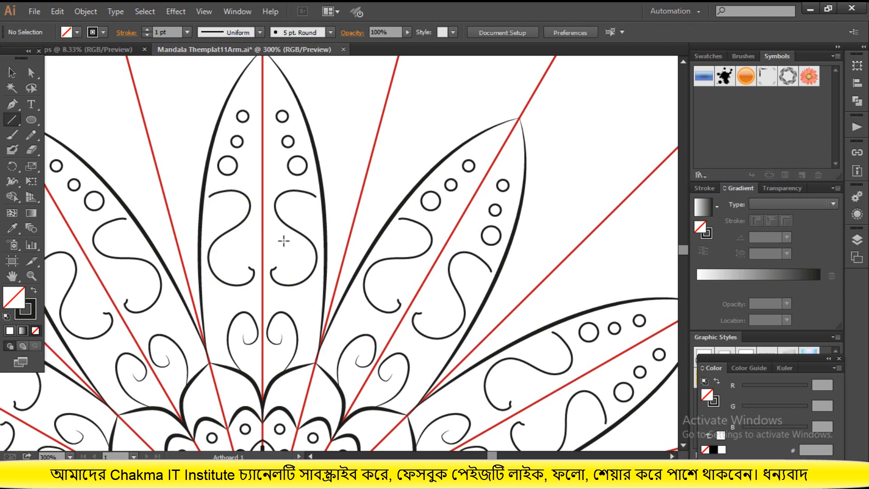
{"action": "left_click_drag", "start_coordinate": [284, 237], "coordinate": [286, 262]}
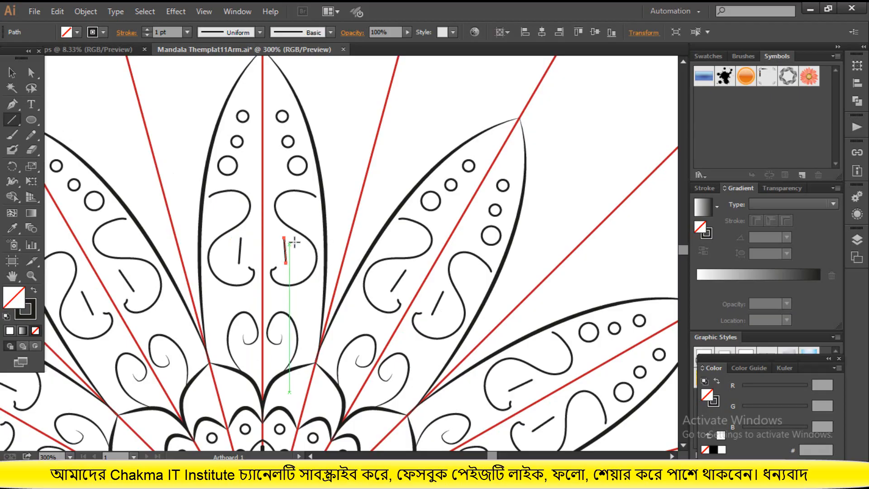
{"action": "key", "text": "Delete"}
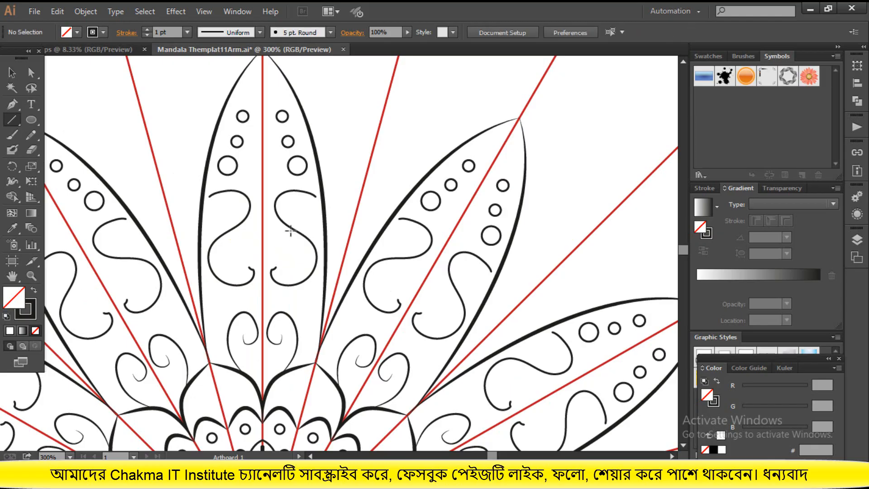
{"action": "left_click_drag", "start_coordinate": [294, 205], "coordinate": [301, 218]}
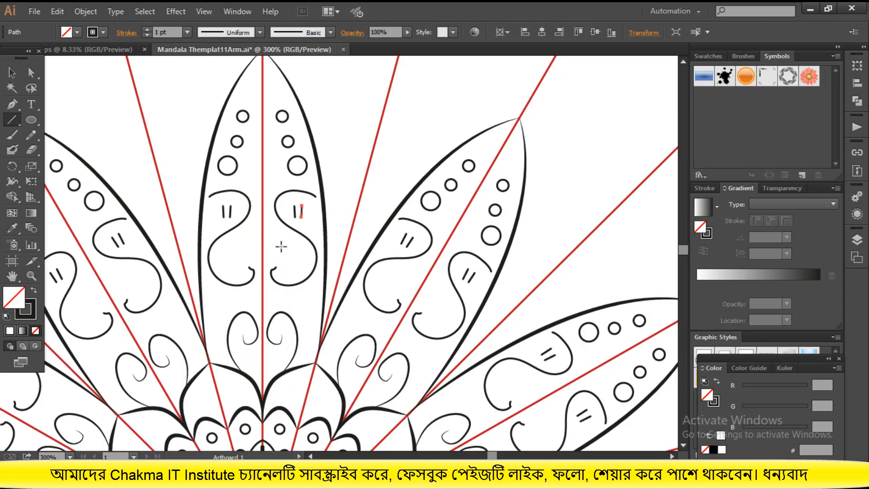
{"action": "left_click_drag", "start_coordinate": [232, 245], "coordinate": [239, 257]}
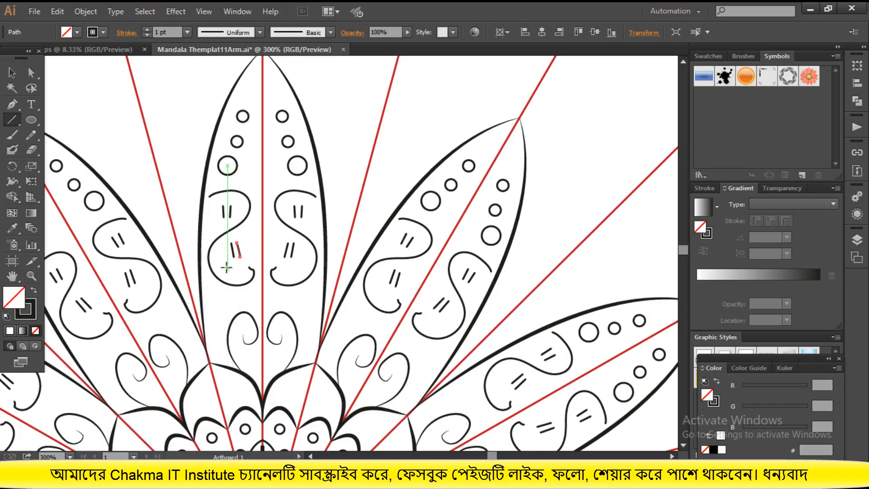
{"action": "left_click", "coordinate": [12, 72]}
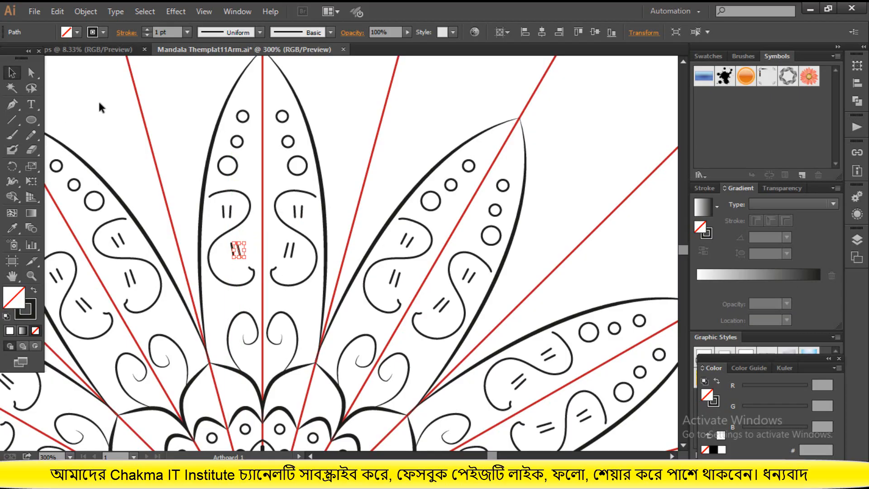
{"action": "left_click", "coordinate": [98, 99]}
Draw a freehand wavy stem with the Pencil tool from the base of the gap between two large petals outward, ending in a hook
{"action": "scroll", "coordinate": [296, 202], "scroll_direction": "down", "scroll_amount": 2}
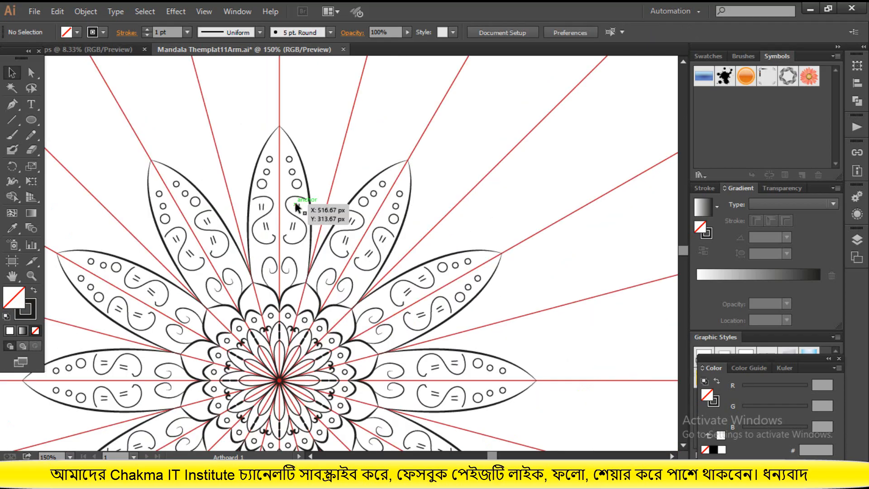
{"action": "scroll", "coordinate": [297, 206], "scroll_direction": "down", "scroll_amount": 2}
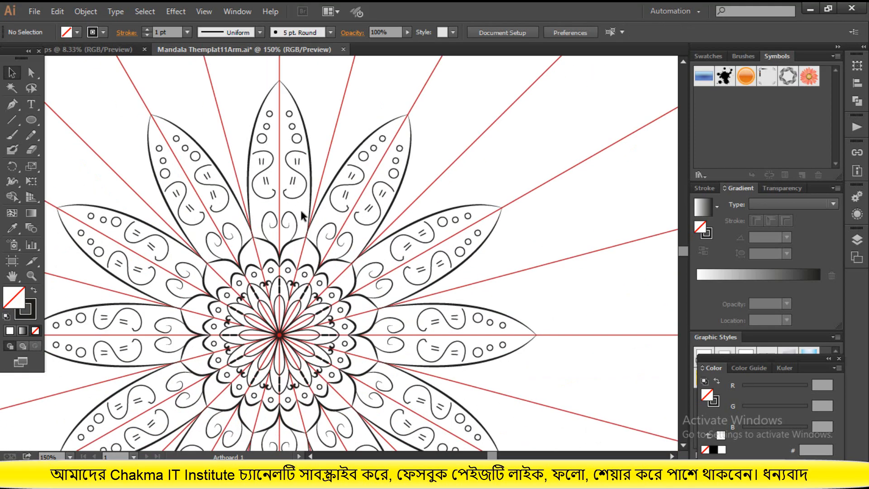
{"action": "scroll", "coordinate": [302, 216], "scroll_direction": "up", "scroll_amount": 2}
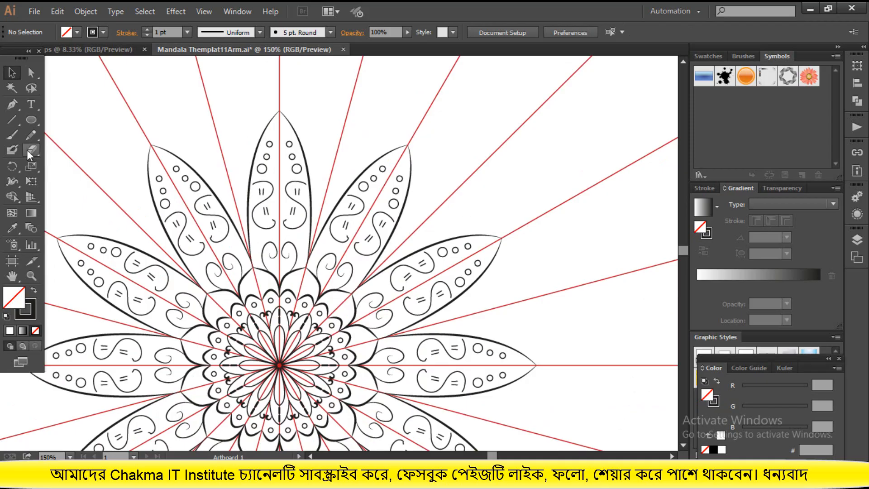
{"action": "left_click", "coordinate": [30, 134]}
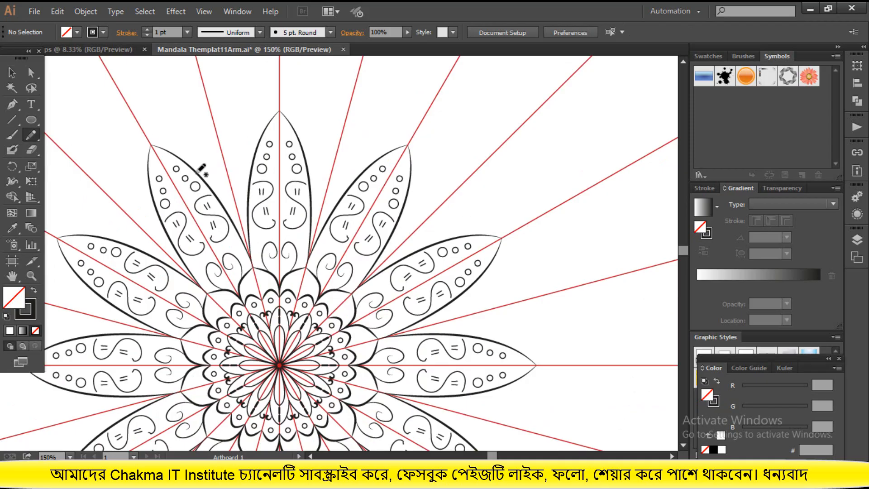
{"action": "mouse_move", "coordinate": [195, 170]}
{"action": "left_mouse_down"}
{"action": "mouse_move", "coordinate": [189, 133]}
{"action": "mouse_move", "coordinate": [216, 102]}
{"action": "left_mouse_up"}
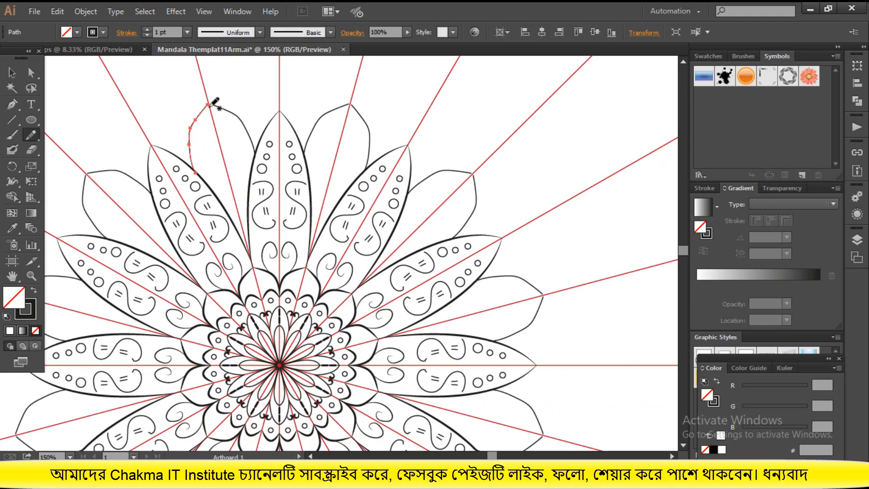
{"action": "key", "text": "ctrl+z"}
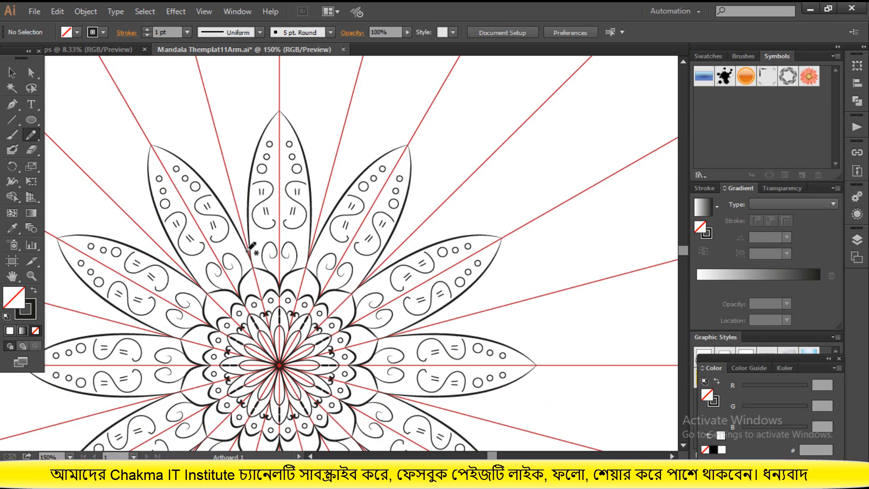
{"action": "mouse_move", "coordinate": [250, 256]}
{"action": "left_mouse_down"}
{"action": "mouse_move", "coordinate": [236, 195]}
{"action": "mouse_move", "coordinate": [223, 180]}
{"action": "mouse_move", "coordinate": [227, 153]}
{"action": "mouse_move", "coordinate": [205, 141]}
{"action": "mouse_move", "coordinate": [227, 123]}
{"action": "mouse_move", "coordinate": [194, 119]}
{"action": "mouse_move", "coordinate": [171, 135]}
{"action": "left_mouse_up"}
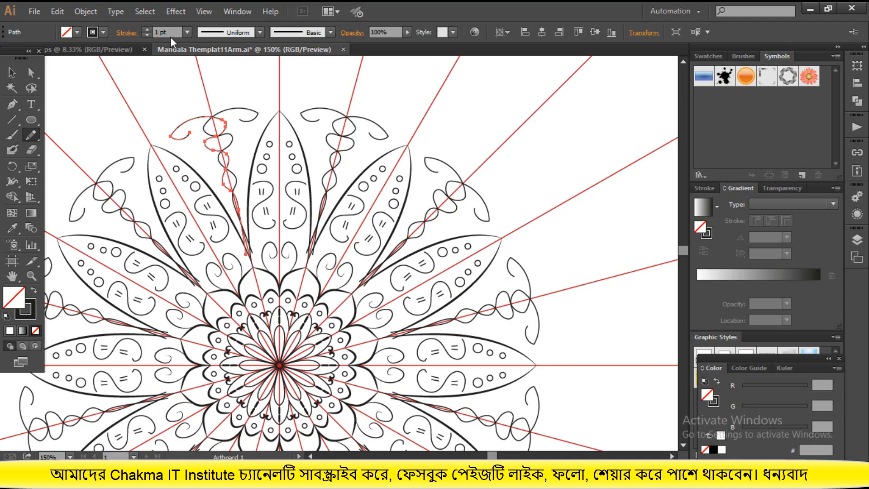
Set the wavy stem's stroke weight to 2 pt, apply the tapered Width Profile 1, and deselect it
{"action": "left_click", "coordinate": [147, 35]}
{"action": "left_click", "coordinate": [148, 28]}
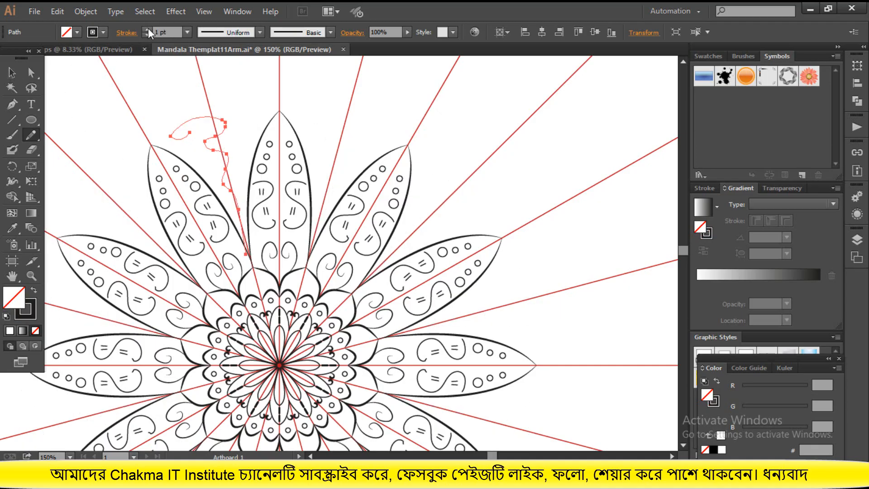
{"action": "left_click", "coordinate": [148, 28]}
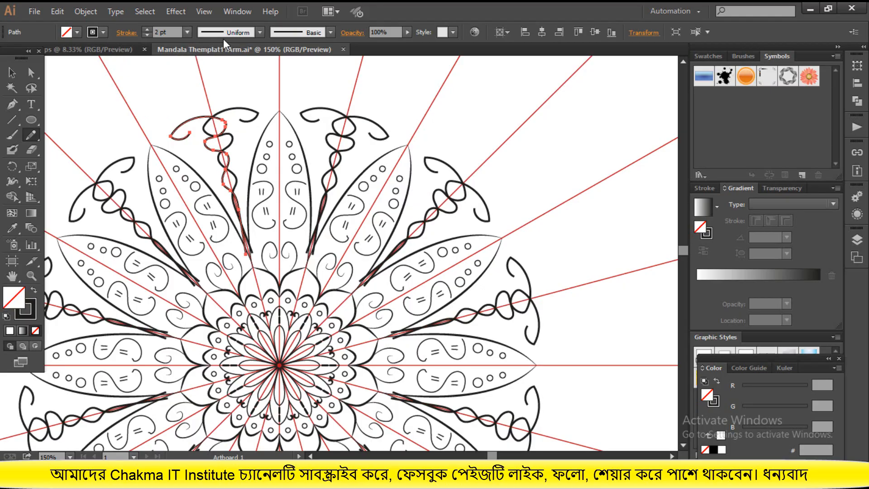
{"action": "left_click", "coordinate": [224, 37]}
{"action": "left_click", "coordinate": [223, 72]}
{"action": "left_click", "coordinate": [12, 73]}
{"action": "left_click", "coordinate": [504, 170]}
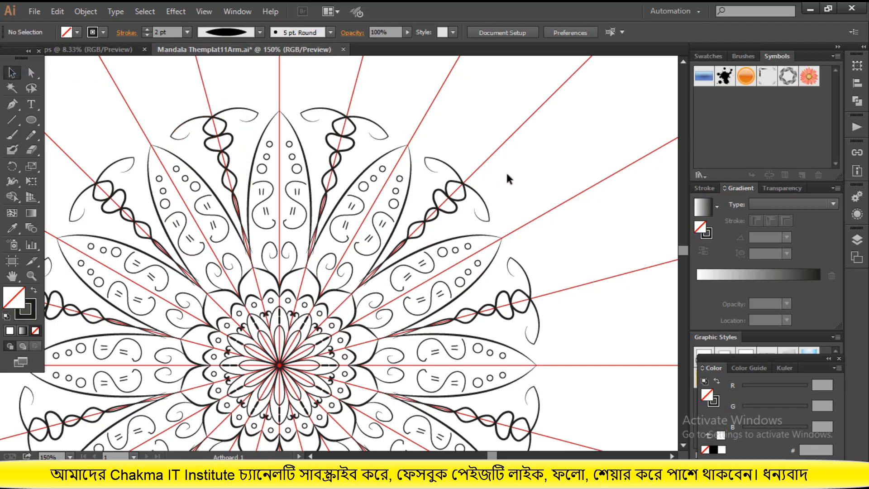
{"action": "key", "text": "ctrl+minus"}
{"action": "key", "text": "ctrl+minus"}
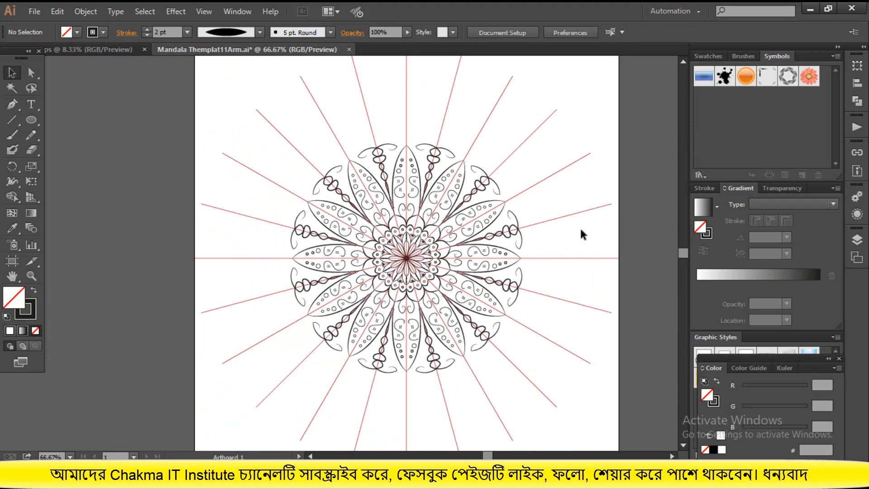
{"action": "scroll", "coordinate": [580, 226], "scroll_direction": "down", "scroll_amount": 2}
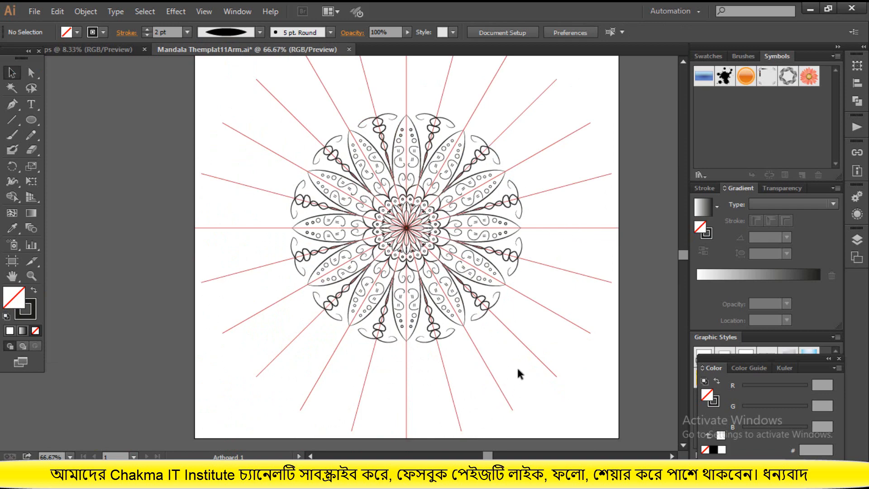
Collapse Layer 2 and hide the red template guides on Layer 1
{"action": "scroll", "coordinate": [518, 371], "scroll_direction": "up", "scroll_amount": 1}
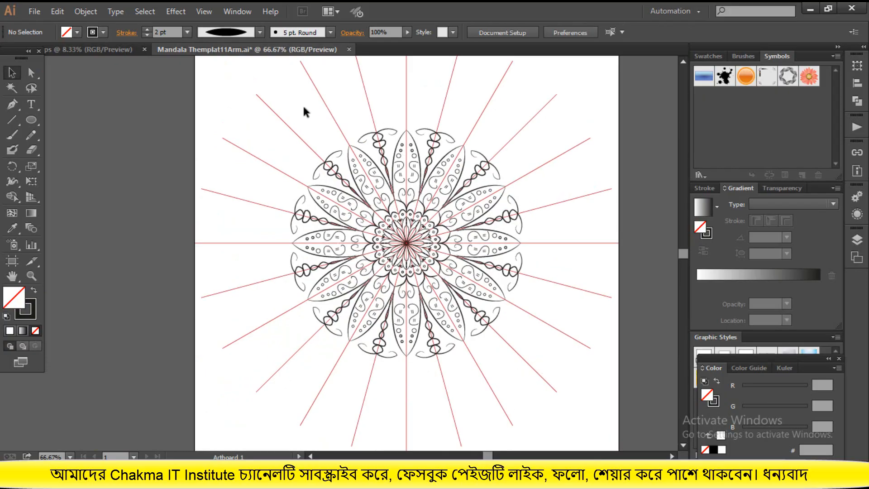
{"action": "left_click", "coordinate": [231, 10]}
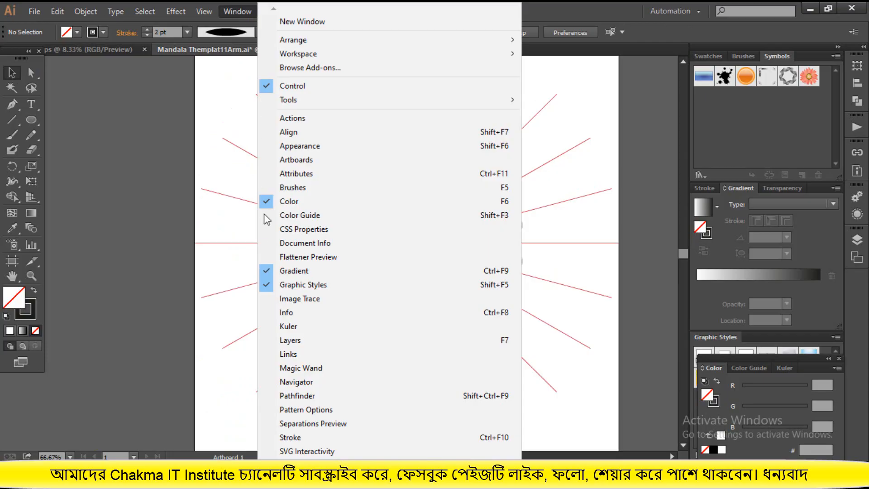
{"action": "left_click", "coordinate": [292, 345]}
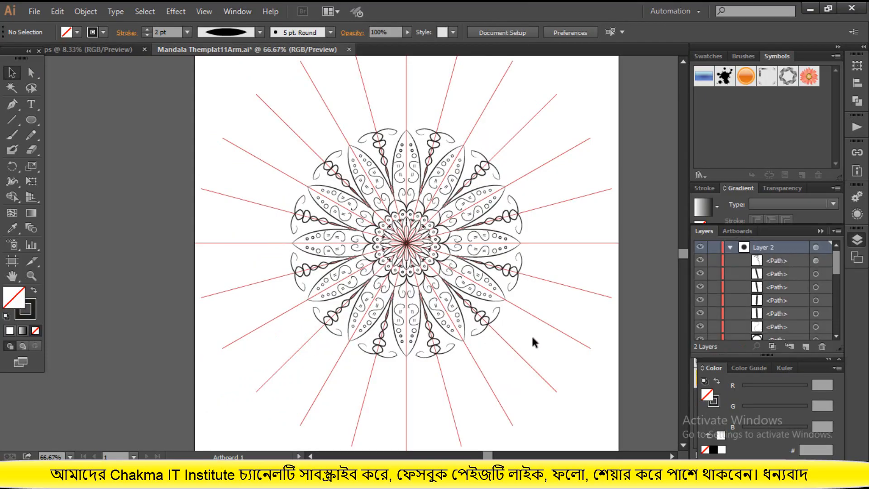
{"action": "left_click", "coordinate": [730, 247]}
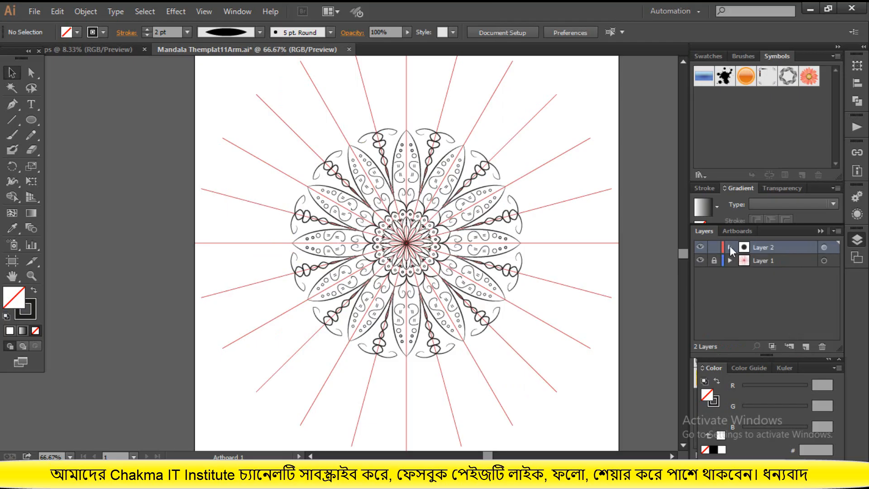
{"action": "left_click", "coordinate": [700, 261]}
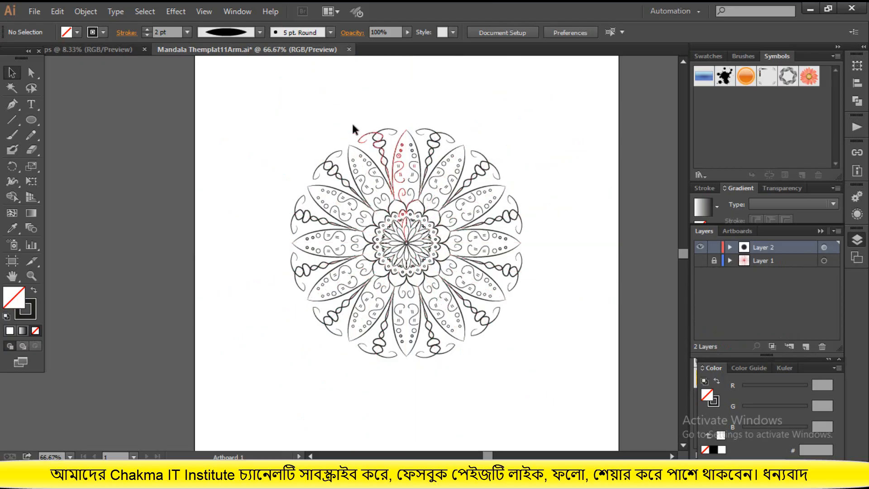
{"action": "left_click_drag", "start_coordinate": [254, 105], "coordinate": [549, 367]}
{"action": "left_click", "coordinate": [190, 192]}
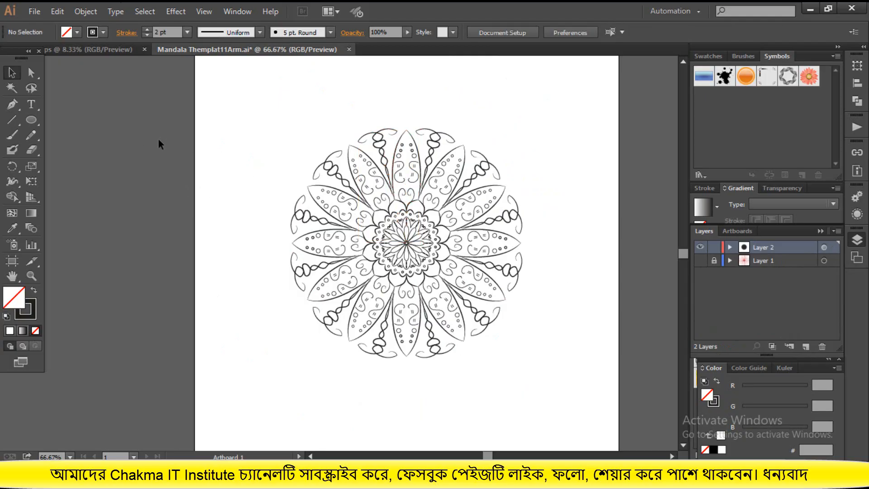
{"action": "left_click", "coordinate": [82, 10]}
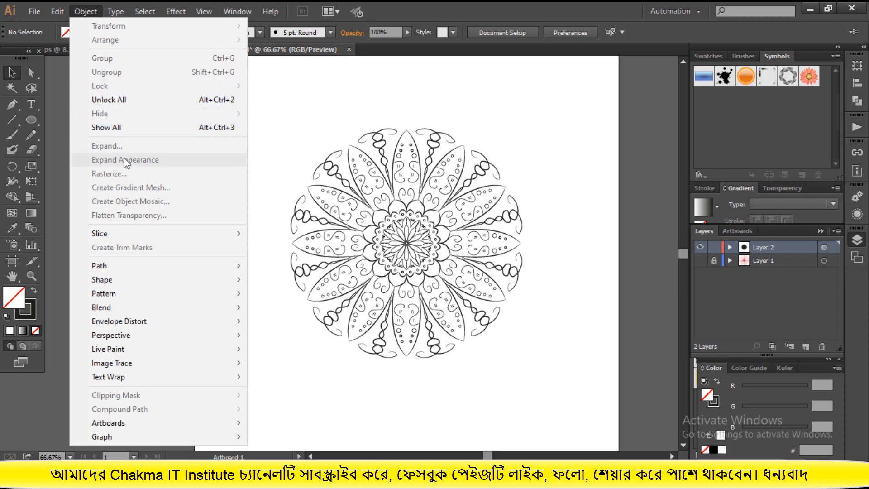
{"action": "left_click", "coordinate": [279, 121]}
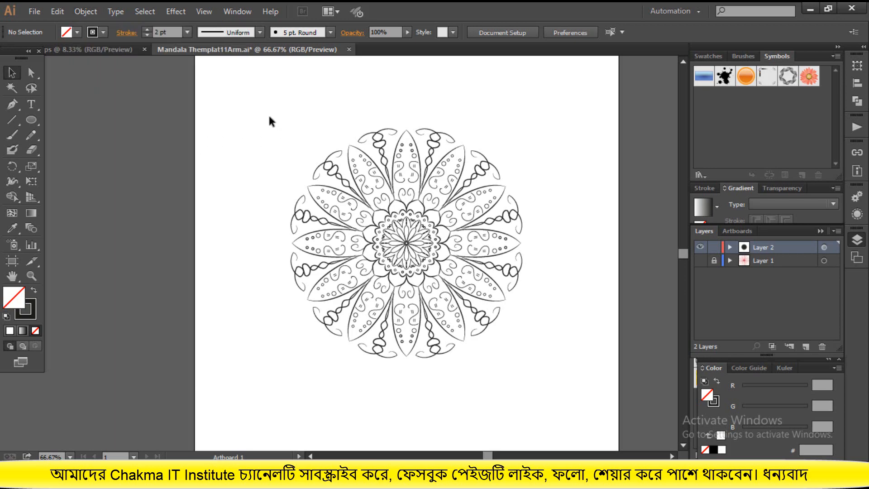
Select all the mandala artwork, expand its appearance and expand its fill and stroke, and deselect it
{"action": "key", "text": "ctrl+a"}
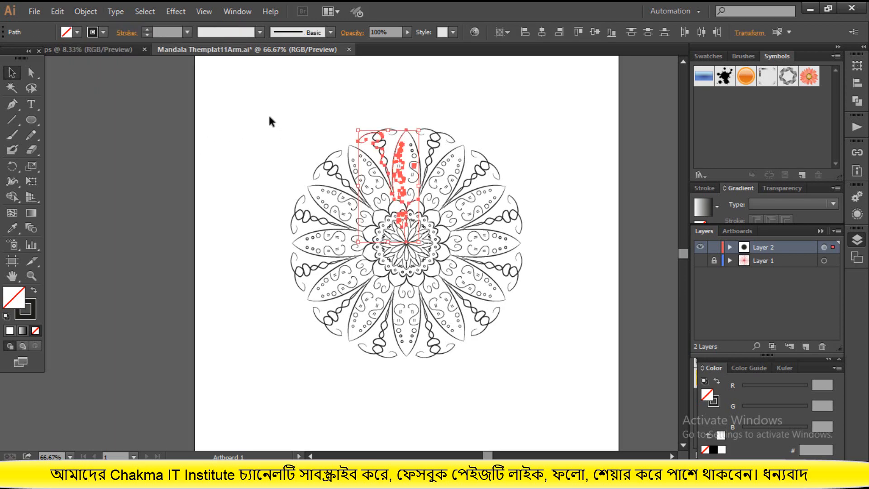
{"action": "left_click", "coordinate": [83, 10]}
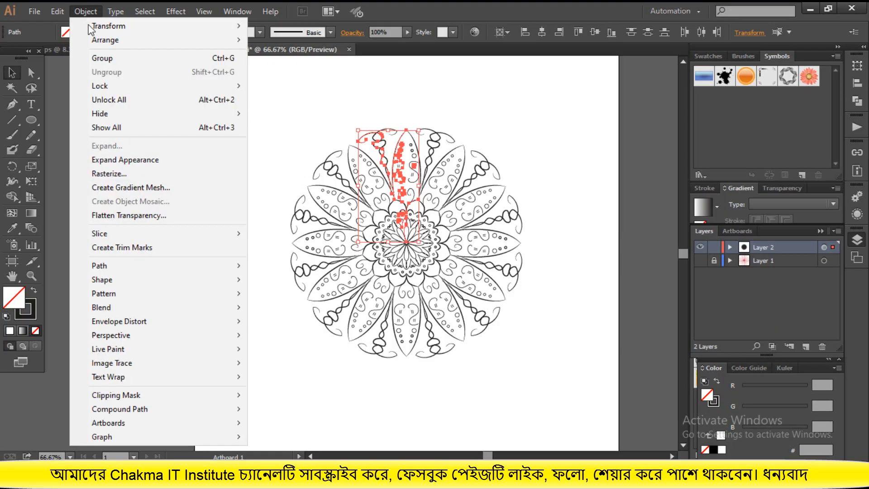
{"action": "left_click", "coordinate": [124, 158]}
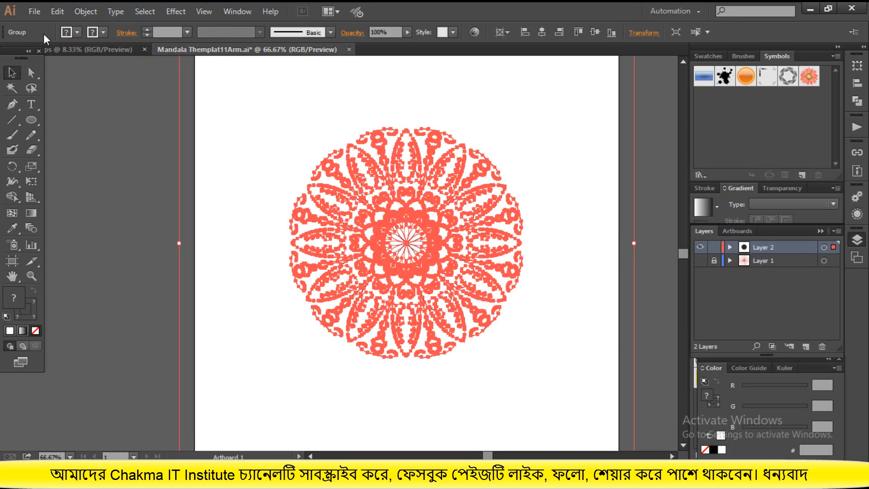
{"action": "left_click", "coordinate": [86, 12]}
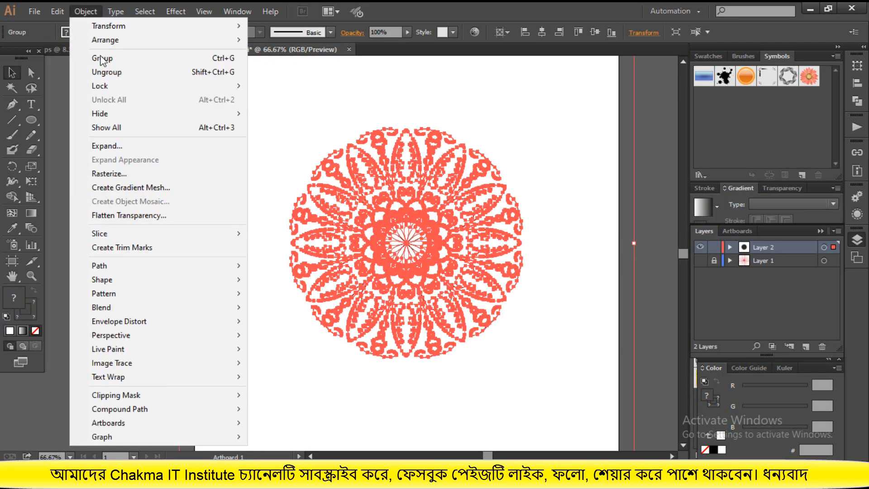
{"action": "left_click", "coordinate": [119, 143]}
{"action": "left_click", "coordinate": [415, 309]}
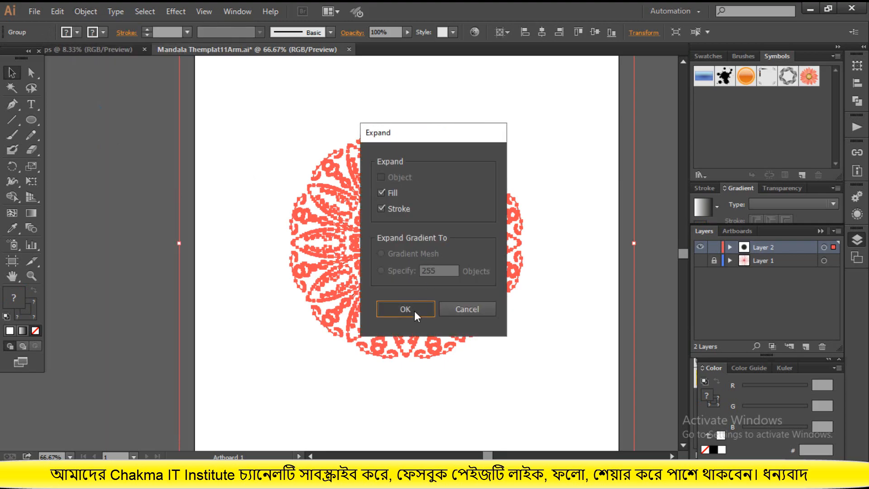
{"action": "left_click", "coordinate": [597, 388]}
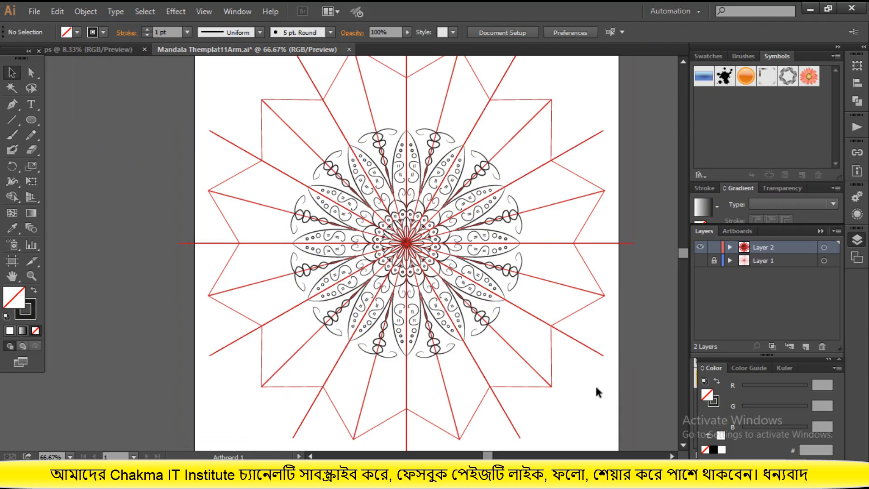
Select all the red guide shapes around the expanded mandala with the Magic Wand and delete them
{"action": "scroll", "coordinate": [595, 384], "scroll_direction": "up", "scroll_amount": 1}
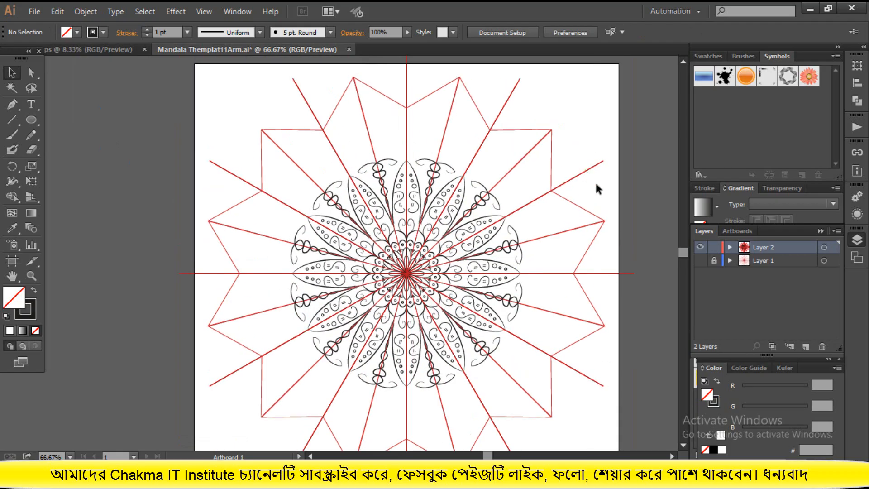
{"action": "left_click", "coordinate": [12, 87]}
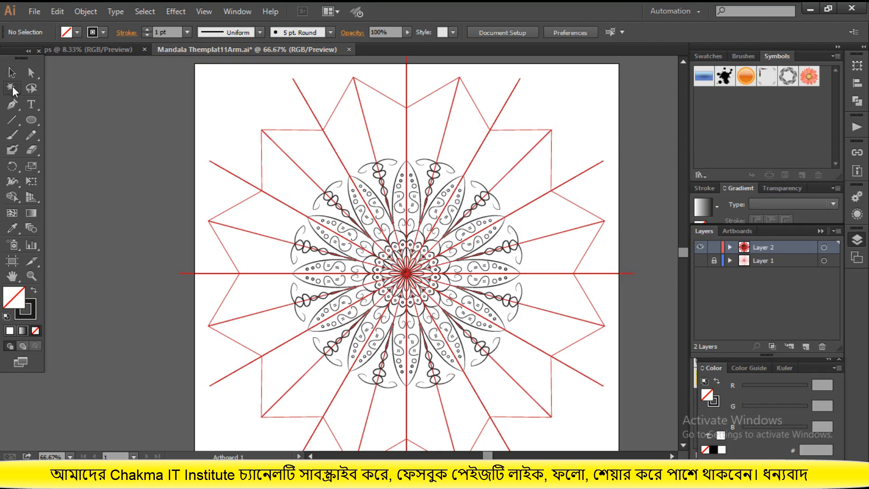
{"action": "left_click", "coordinate": [581, 172]}
{"action": "key", "text": "Delete"}
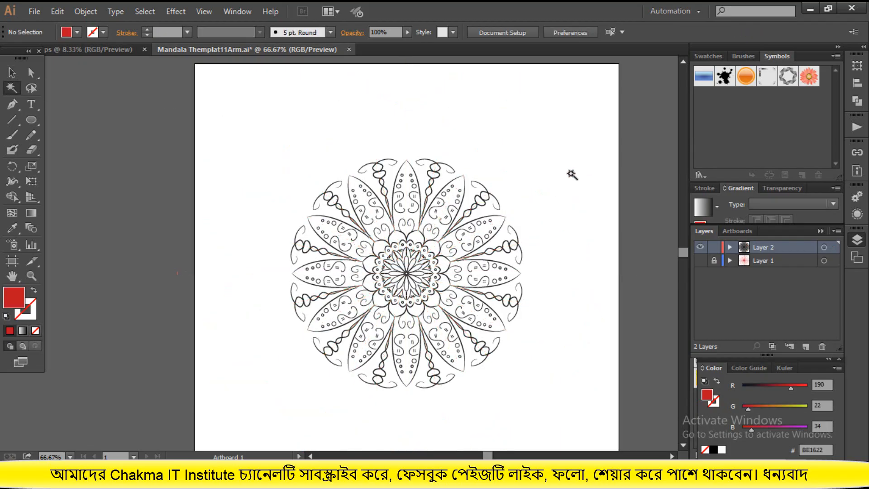
{"action": "key", "text": "v"}
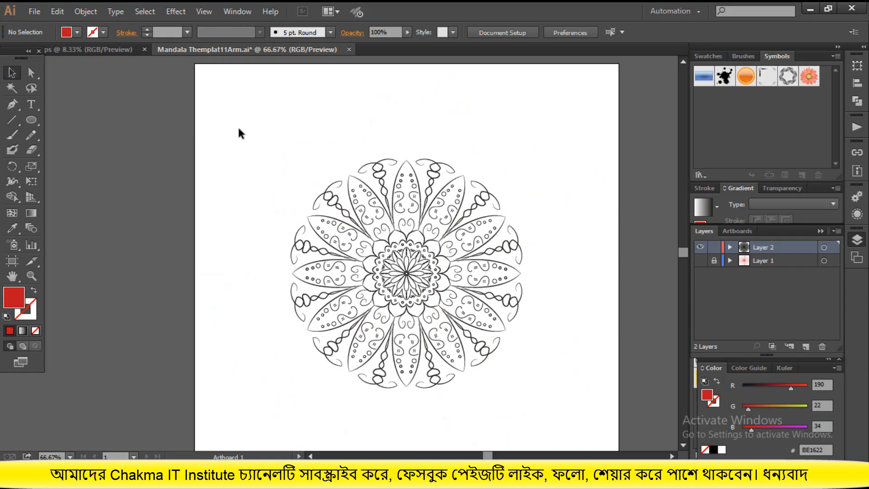
{"action": "left_click_drag", "start_coordinate": [239, 128], "coordinate": [549, 398]}
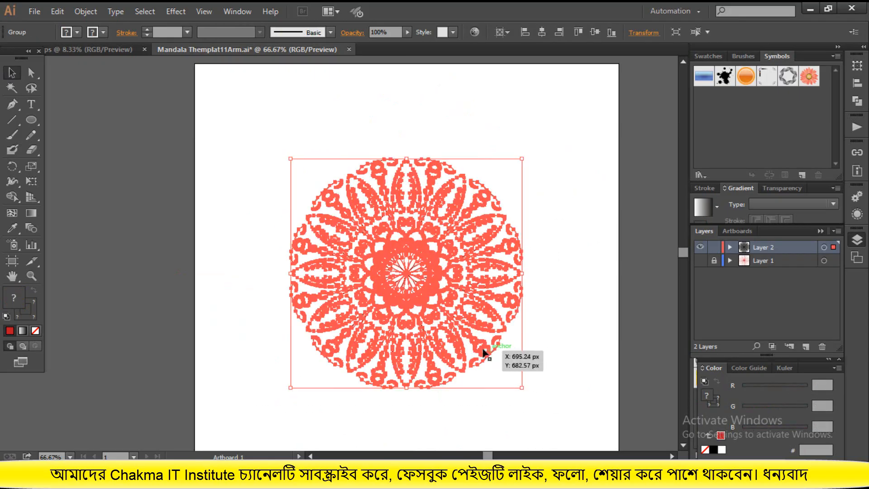
{"action": "left_click", "coordinate": [166, 123]}
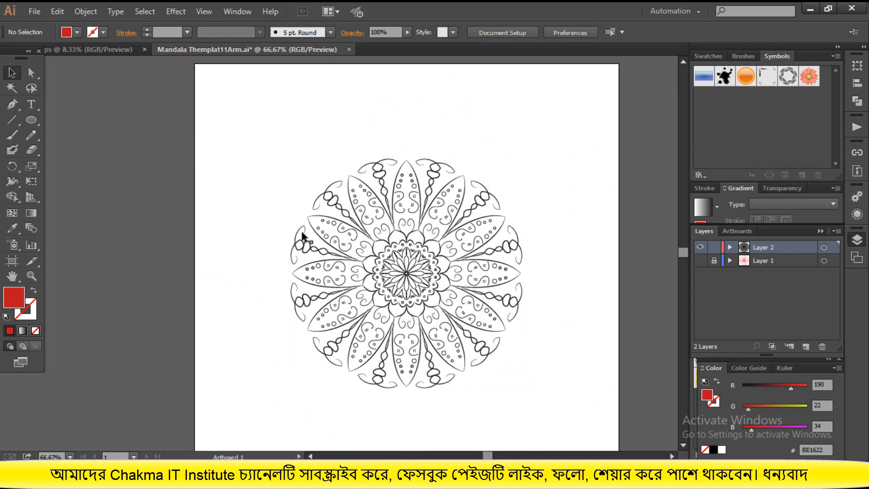
Create a new RGB document with a width of 4000 px and a height of 4000 px
{"action": "left_click", "coordinate": [32, 11]}
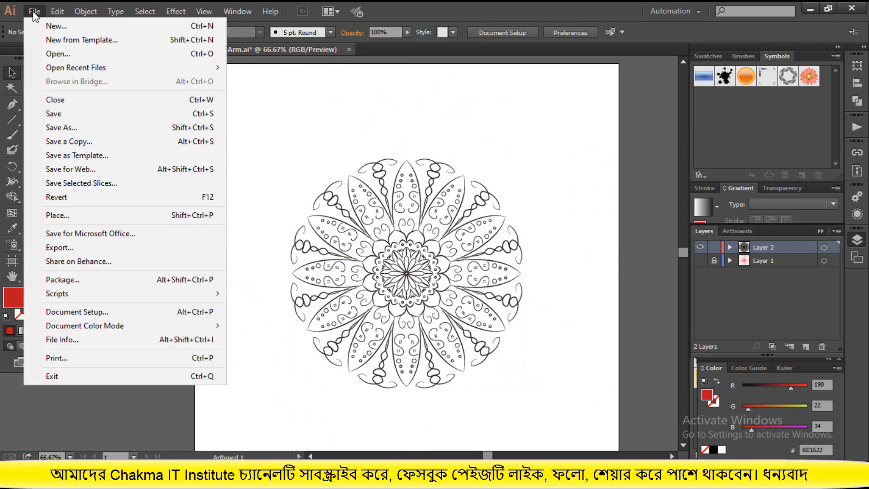
{"action": "left_click", "coordinate": [53, 27]}
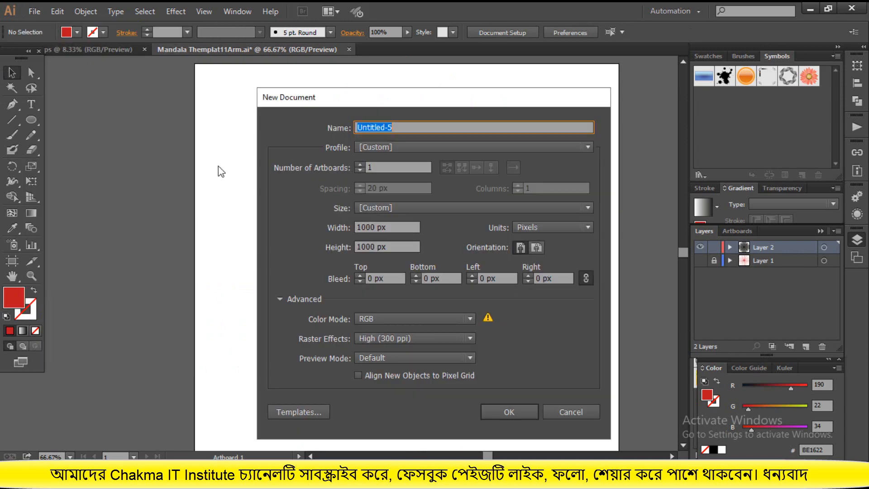
{"action": "left_click_drag", "start_coordinate": [361, 227], "coordinate": [356, 247]}
{"action": "type", "text": "4"}
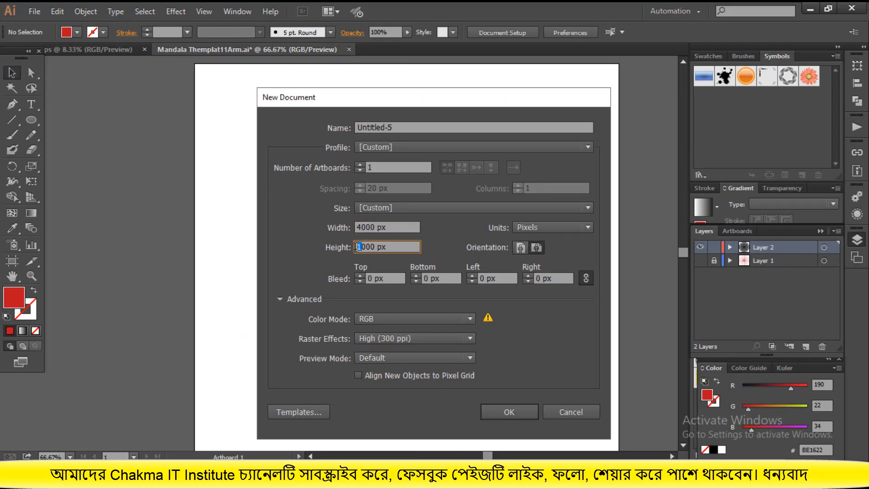
{"action": "type", "text": "4"}
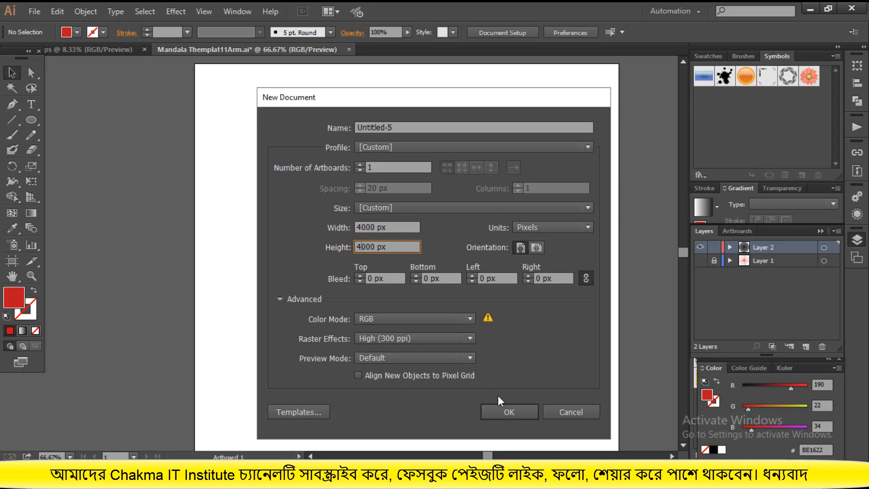
{"action": "left_click", "coordinate": [504, 411]}
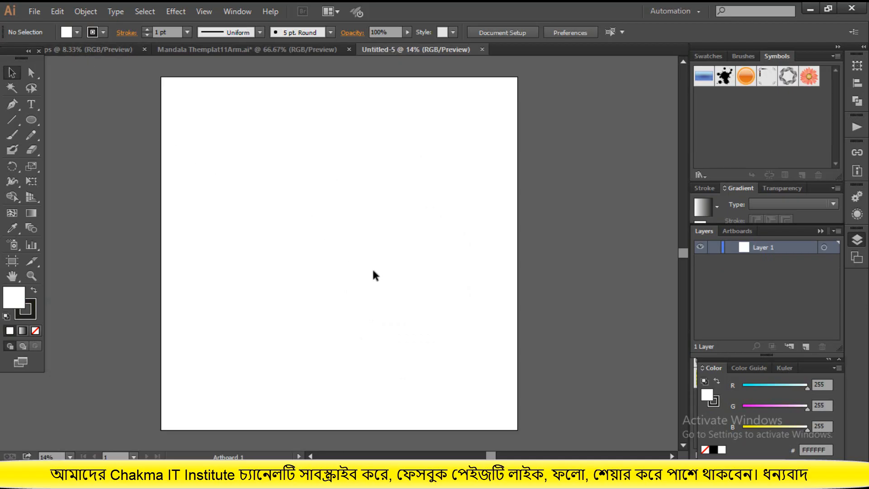
Transfer the mandala group from Mandala Themplat11Arm.ai onto the artboard of the new document
{"action": "scroll", "coordinate": [373, 272], "scroll_direction": "down", "scroll_amount": 1}
{"action": "left_click", "coordinate": [221, 49]}
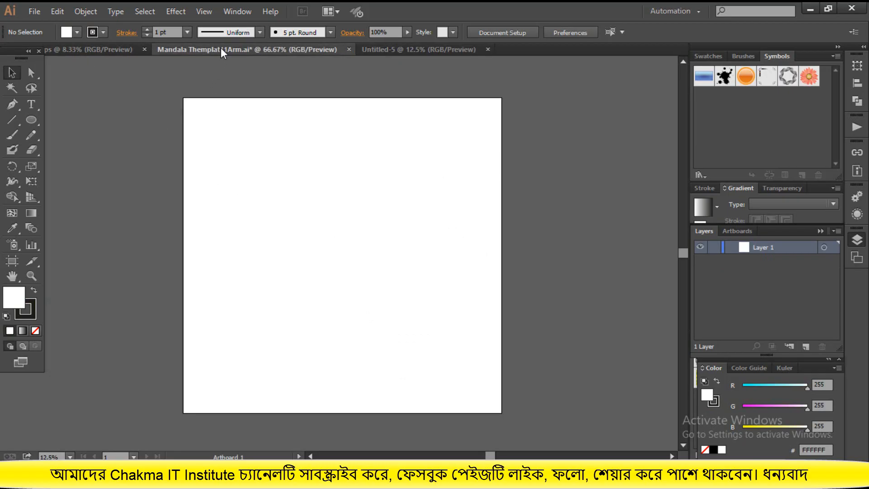
{"action": "left_click", "coordinate": [419, 270]}
{"action": "mouse_move", "coordinate": [419, 270]}
{"action": "left_mouse_down"}
{"action": "mouse_move", "coordinate": [416, 50]}
{"action": "mouse_move", "coordinate": [413, 277]}
{"action": "mouse_move", "coordinate": [409, 272]}
{"action": "left_mouse_up"}
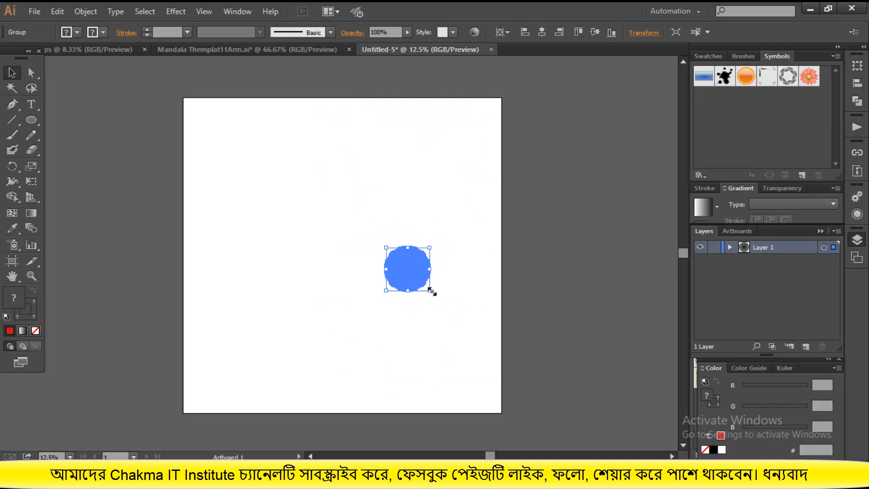
Enlarge the mandala proportionally to about 70% of the artboard's width and align it to the artboard's horizontal and vertical centre
{"action": "left_click_drag", "start_coordinate": [432, 292], "coordinate": [527, 382]}
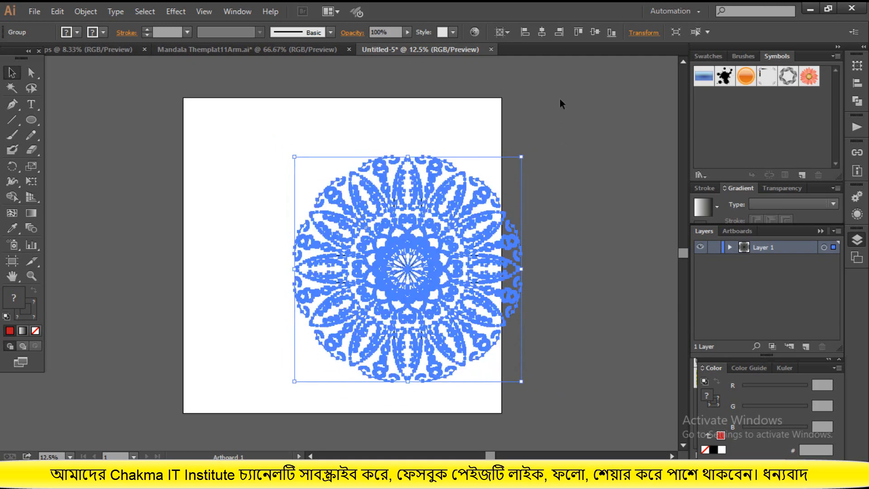
{"action": "left_click", "coordinate": [543, 32]}
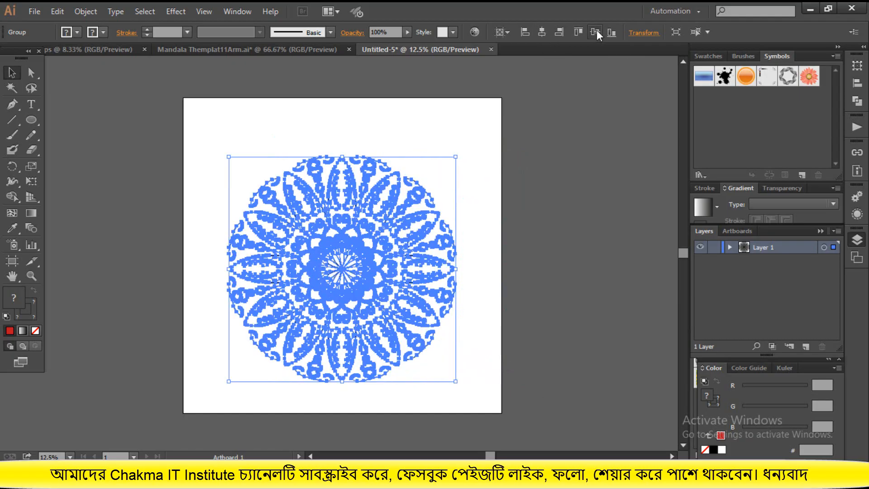
{"action": "left_click", "coordinate": [596, 31]}
{"action": "left_click", "coordinate": [555, 281]}
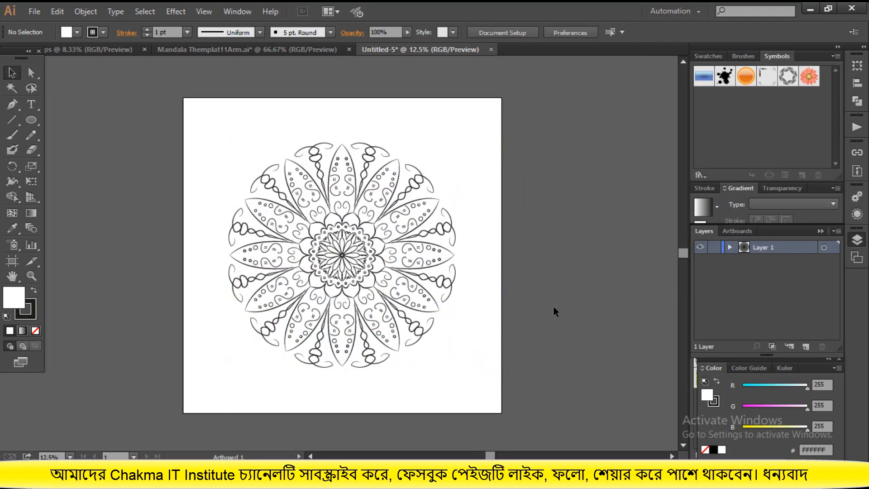
{"action": "left_click", "coordinate": [369, 275]}
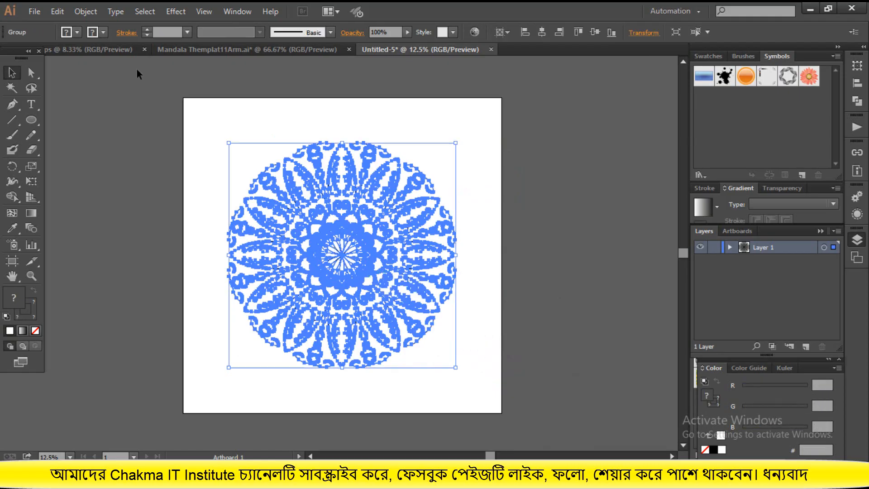
{"action": "left_click", "coordinate": [103, 30]}
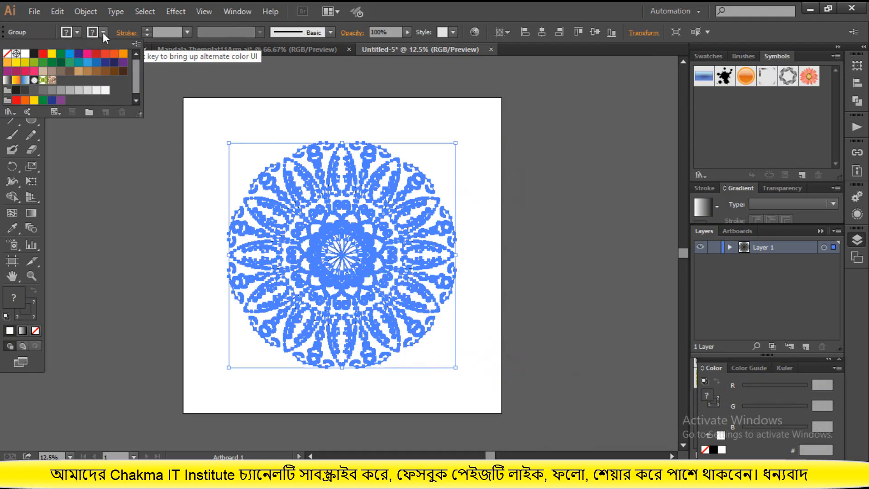
{"action": "left_click", "coordinate": [491, 217]}
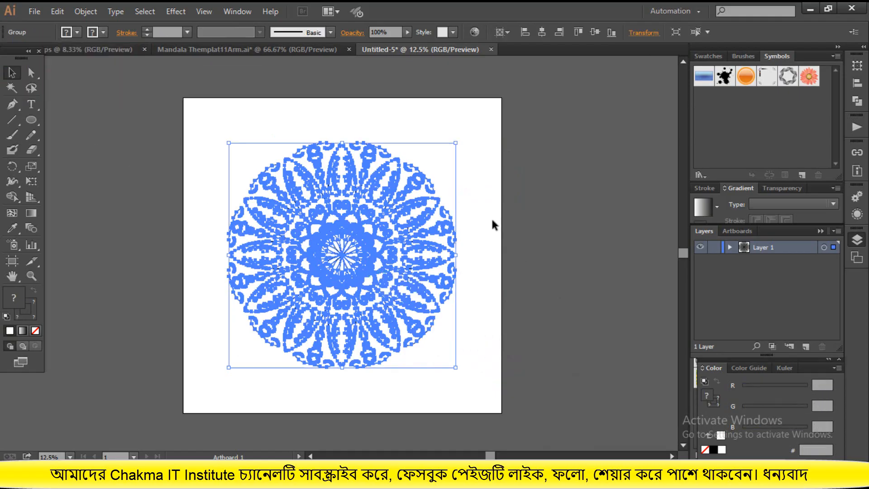
Select the whole centred mandala and expand it again with the Expand command
{"action": "left_click_drag", "start_coordinate": [221, 112], "coordinate": [472, 343]}
{"action": "left_click", "coordinate": [86, 11]}
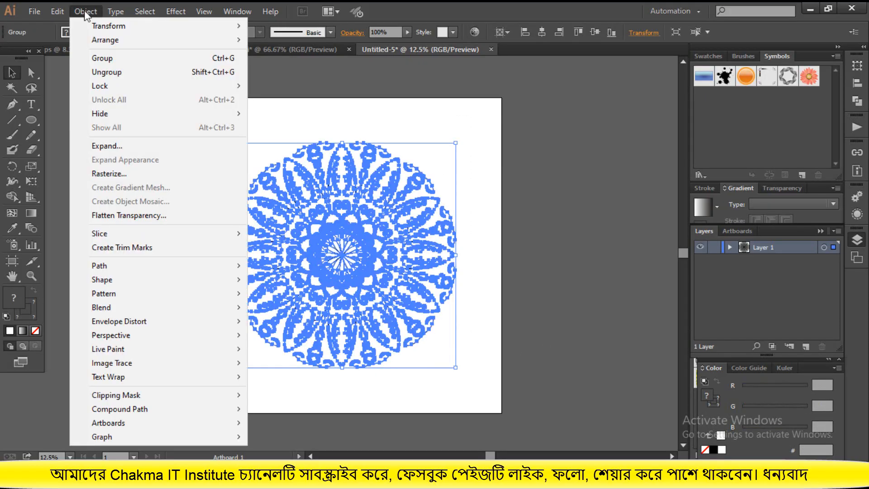
{"action": "left_click", "coordinate": [113, 146]}
{"action": "left_click", "coordinate": [388, 310]}
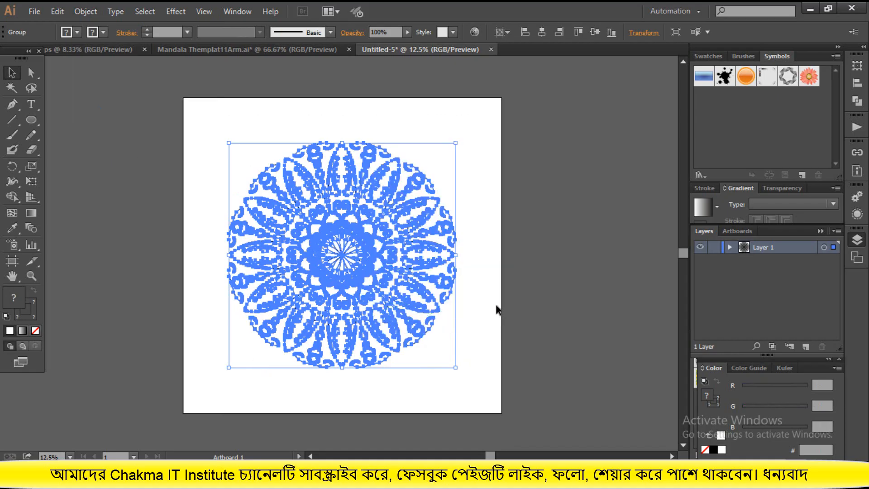
Reselect the entire mandala, expand both its fill and stroke once more, and deselect it
{"action": "left_click", "coordinate": [498, 330]}
{"action": "left_click_drag", "start_coordinate": [230, 136], "coordinate": [481, 354]}
{"action": "left_click", "coordinate": [146, 181]}
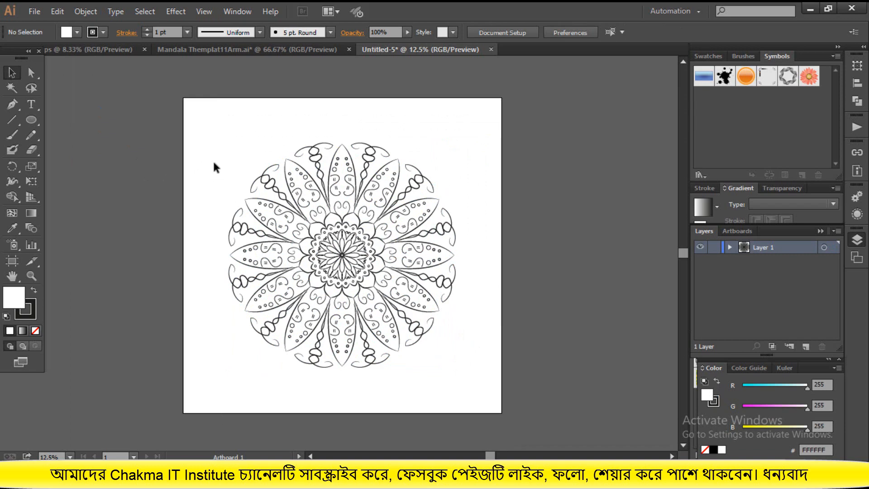
{"action": "left_click_drag", "start_coordinate": [213, 163], "coordinate": [453, 369]}
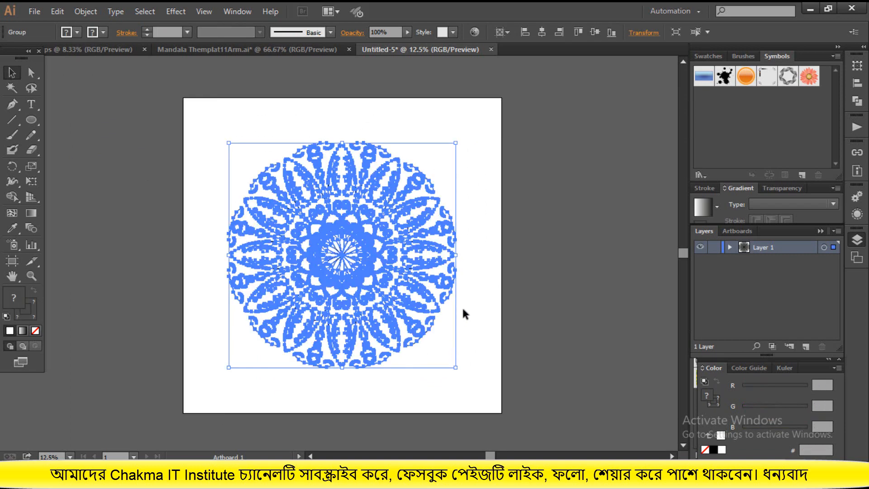
{"action": "left_click", "coordinate": [83, 10]}
{"action": "key", "text": "Escape"}
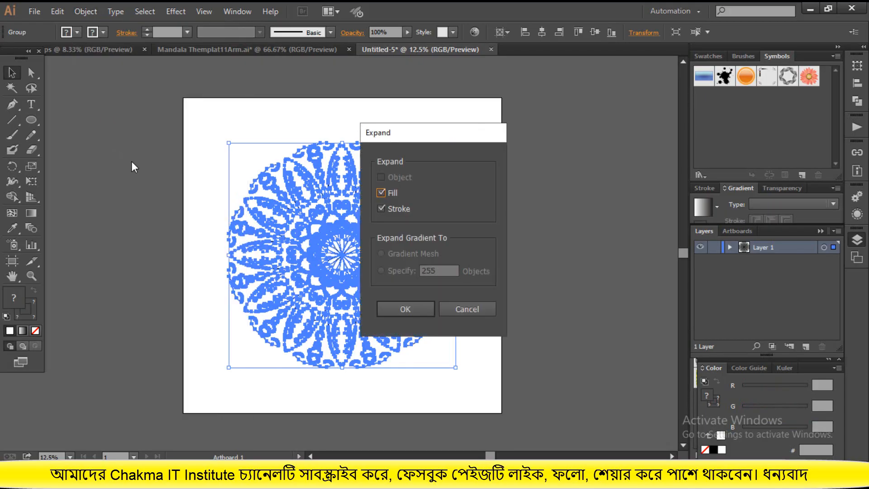
{"action": "left_click", "coordinate": [401, 308]}
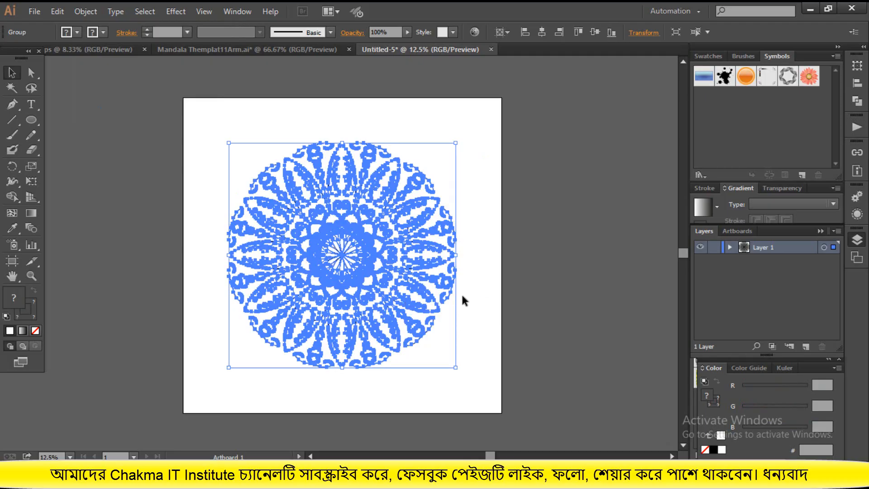
{"action": "left_click", "coordinate": [485, 311]}
{"action": "scroll", "coordinate": [484, 312], "scroll_direction": "down", "scroll_amount": 1}
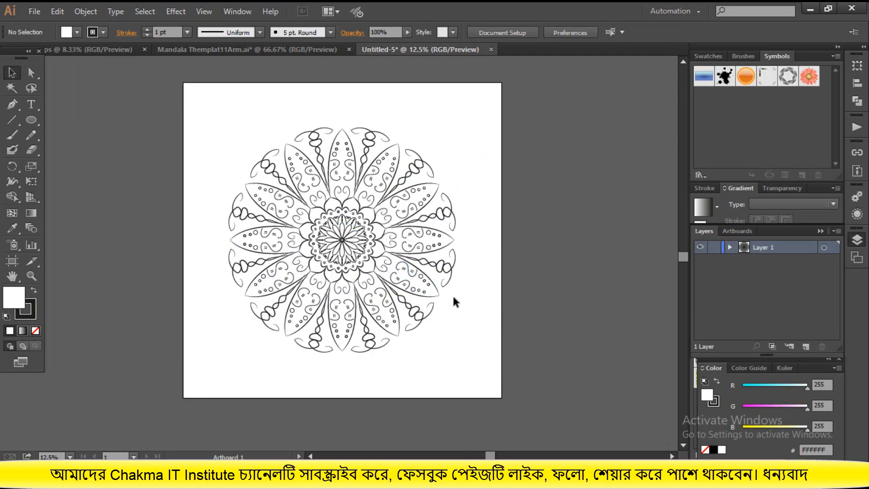
Start saving the document under a new name and browse to New Volume (G:) > Microstock Design > 11.November25 > 21 November 25
{"action": "left_click", "coordinate": [34, 12]}
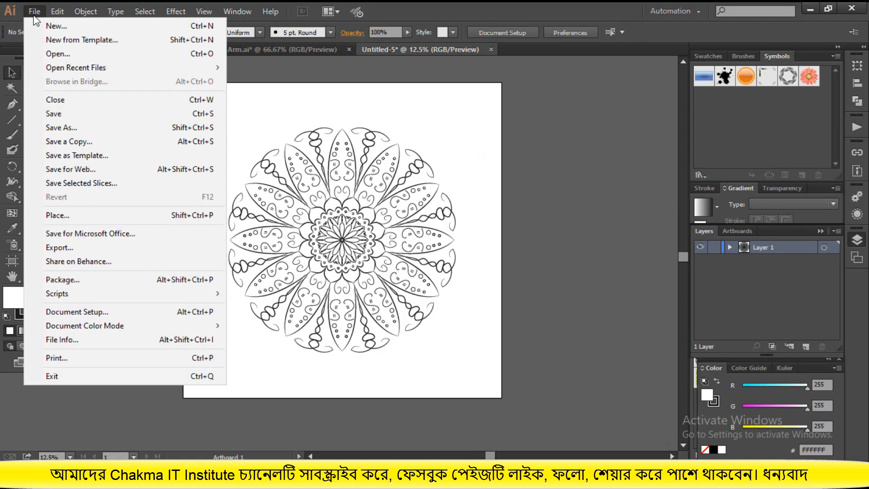
{"action": "left_click", "coordinate": [71, 141]}
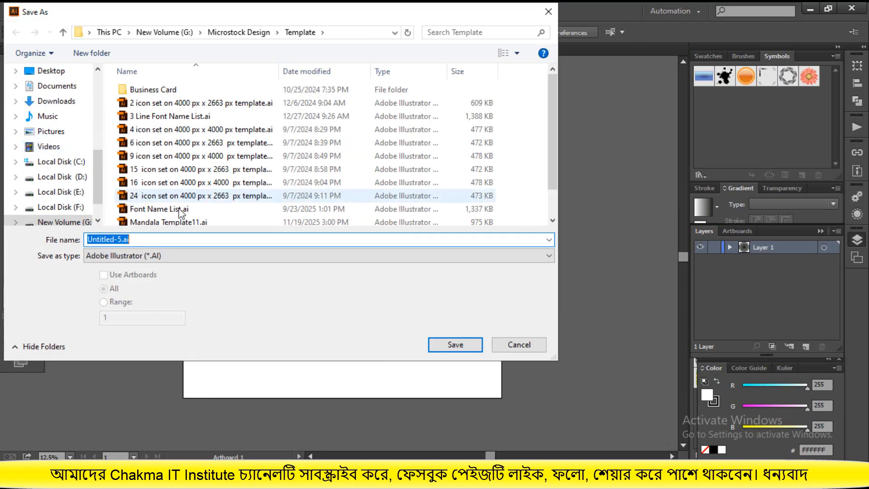
{"action": "left_click", "coordinate": [164, 32]}
{"action": "scroll", "coordinate": [417, 177], "scroll_direction": "down", "scroll_amount": 3}
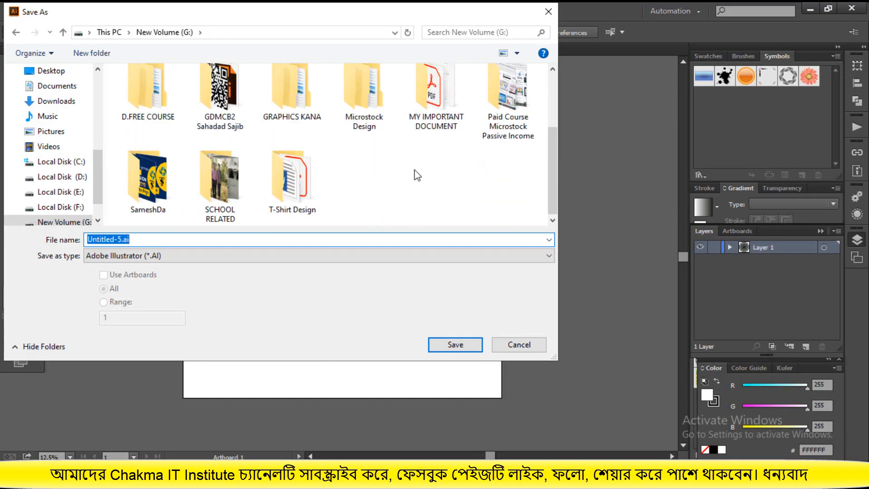
{"action": "double_click", "coordinate": [360, 89]}
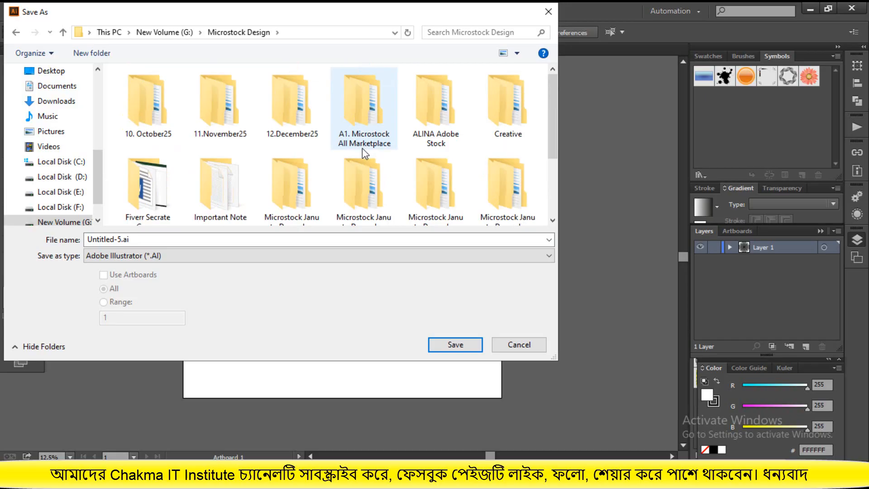
{"action": "double_click", "coordinate": [224, 115]}
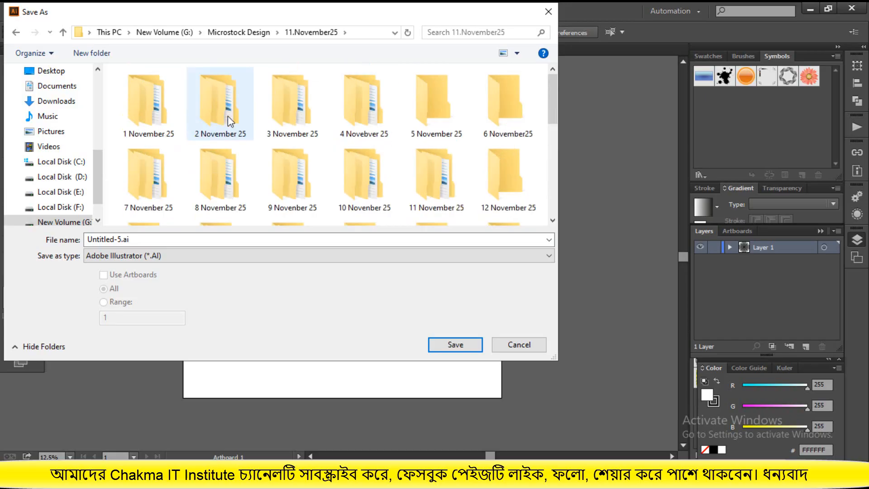
{"action": "scroll", "coordinate": [304, 146], "scroll_direction": "down", "scroll_amount": 1}
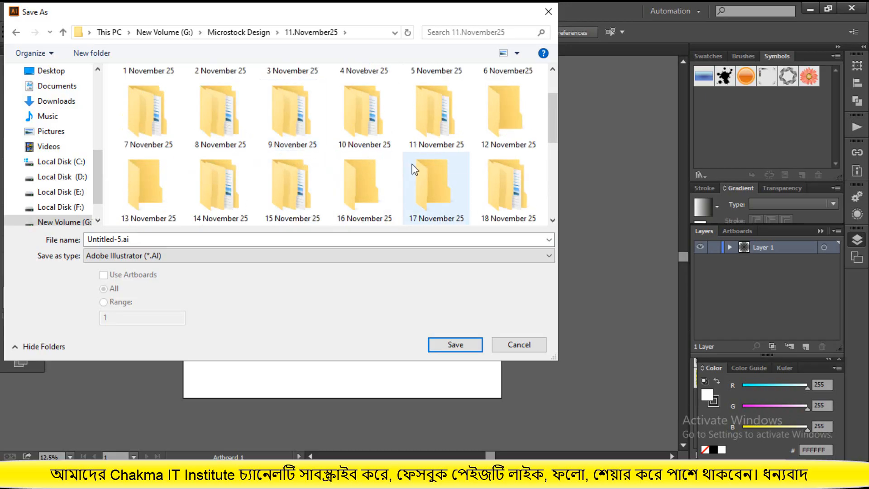
{"action": "scroll", "coordinate": [414, 170], "scroll_direction": "down", "scroll_amount": 1}
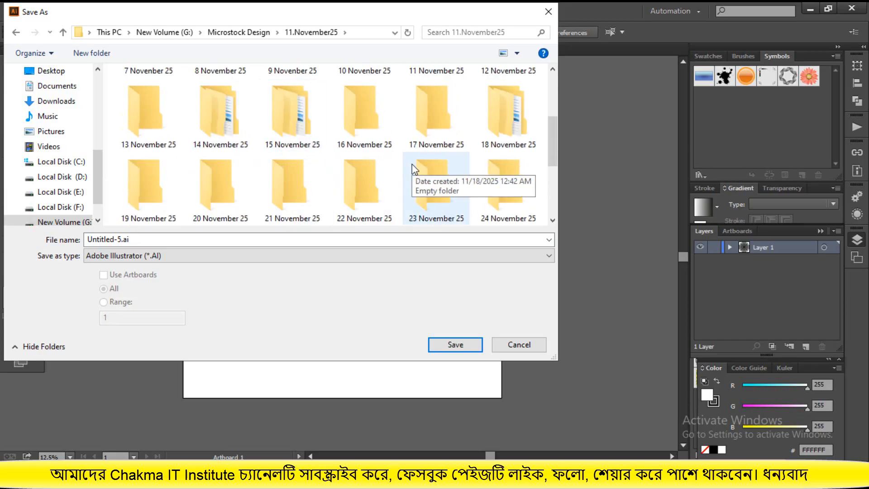
{"action": "double_click", "coordinate": [294, 204]}
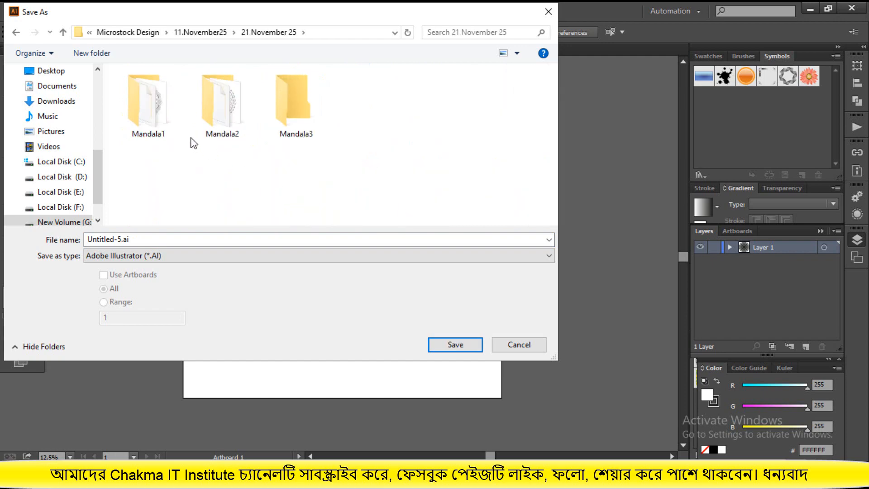
Create a new folder named Mandala4 beside the other mandala folders and open it as the save location
{"action": "left_click", "coordinate": [102, 55]}
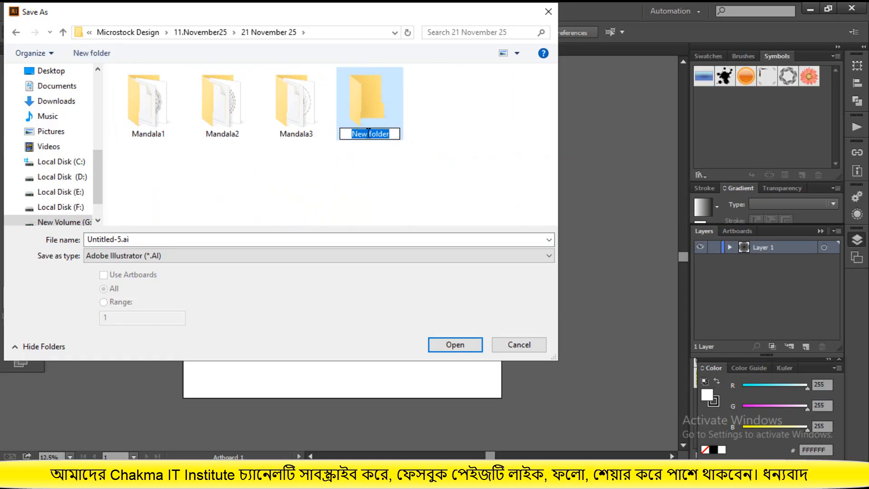
{"action": "type", "text": "Mandala4"}
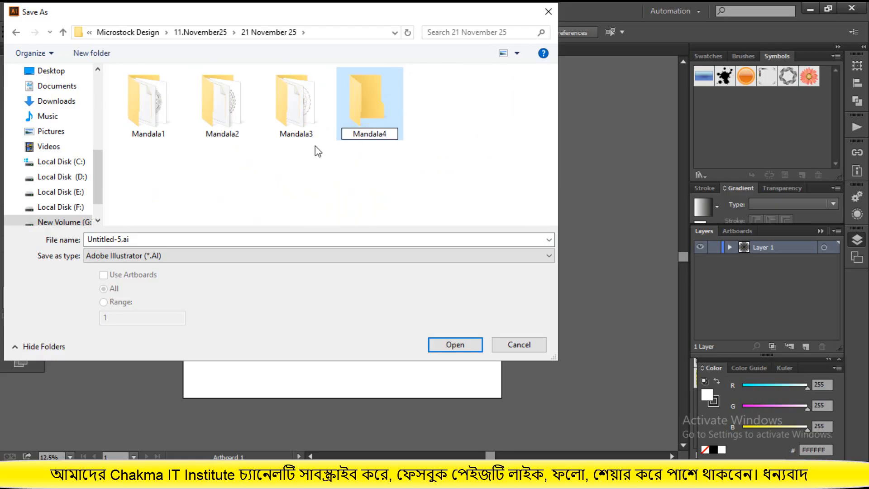
{"action": "left_click_drag", "start_coordinate": [388, 134], "coordinate": [353, 133]}
{"action": "left_click", "coordinate": [381, 145]}
{"action": "right_click", "coordinate": [384, 136]}
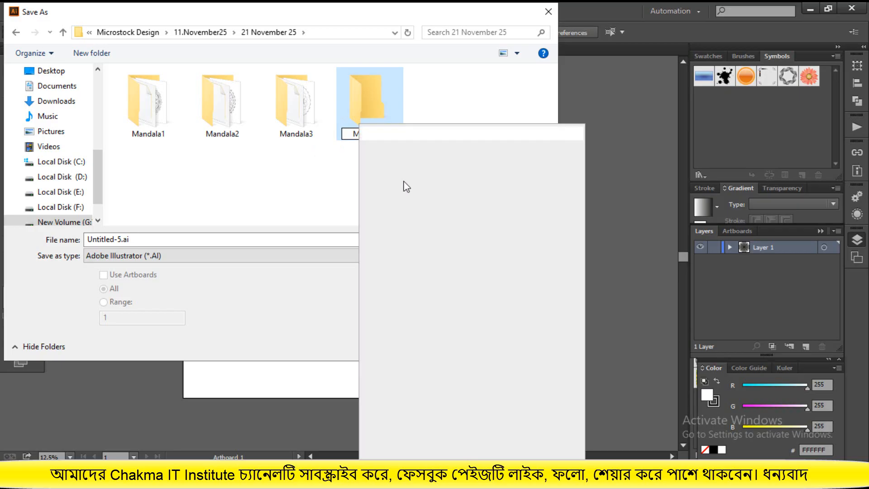
Name the file Mandala4, choose Illustrator EPS as the file type and save it in the Mandala4 folder
{"action": "left_click", "coordinate": [203, 240]}
{"action": "double_click", "coordinate": [120, 239]}
{"action": "left_click", "coordinate": [120, 239]}
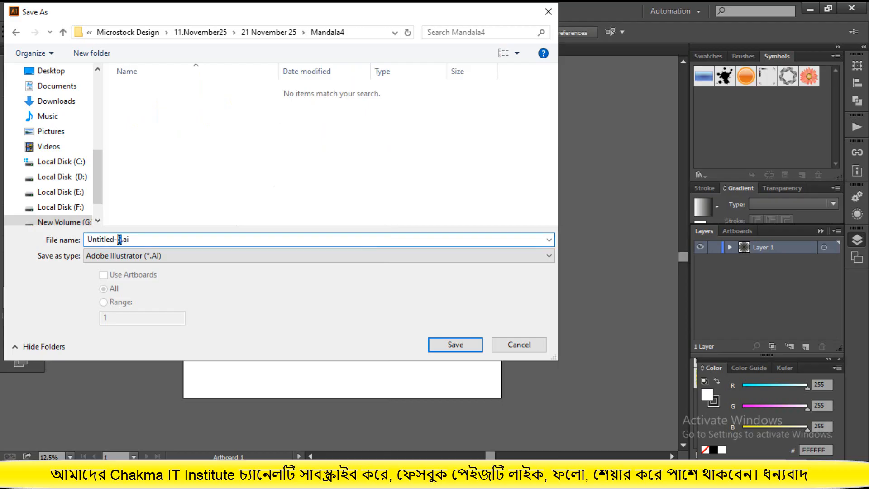
{"action": "left_click_drag", "start_coordinate": [119, 239], "coordinate": [89, 236]}
{"action": "type", "text": "Mandala4"}
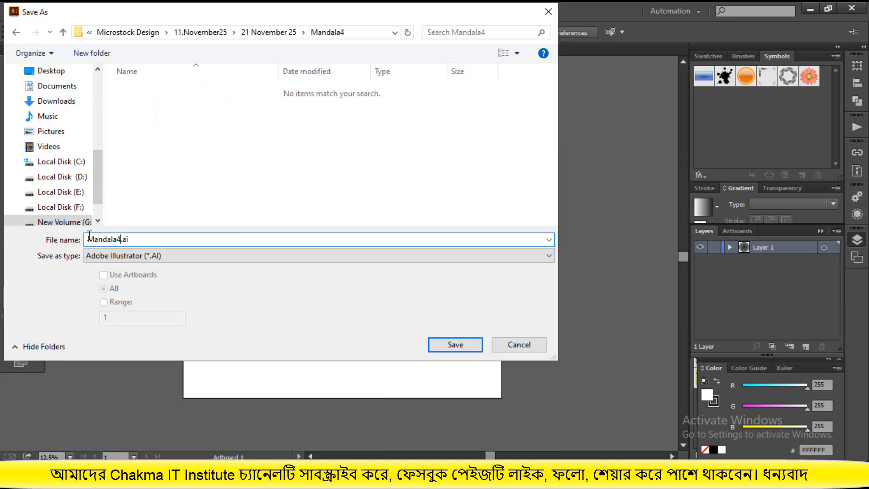
{"action": "left_click", "coordinate": [198, 256]}
{"action": "left_click", "coordinate": [199, 288]}
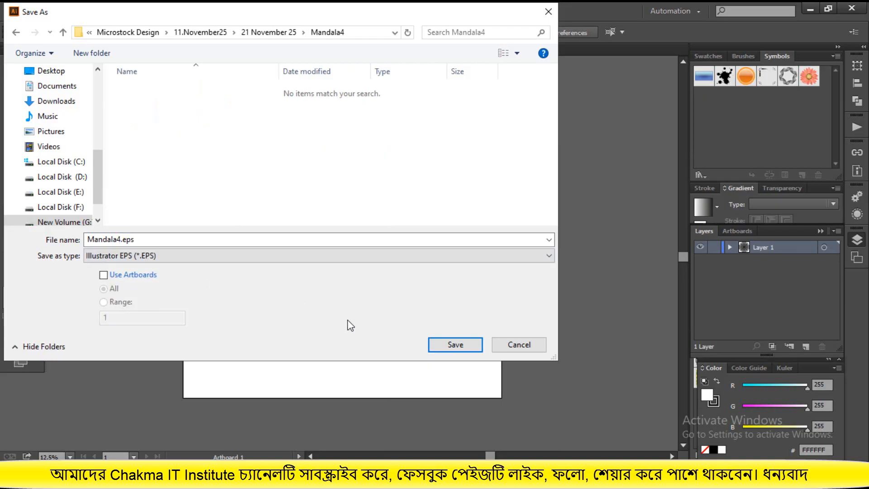
{"action": "left_click", "coordinate": [437, 345]}
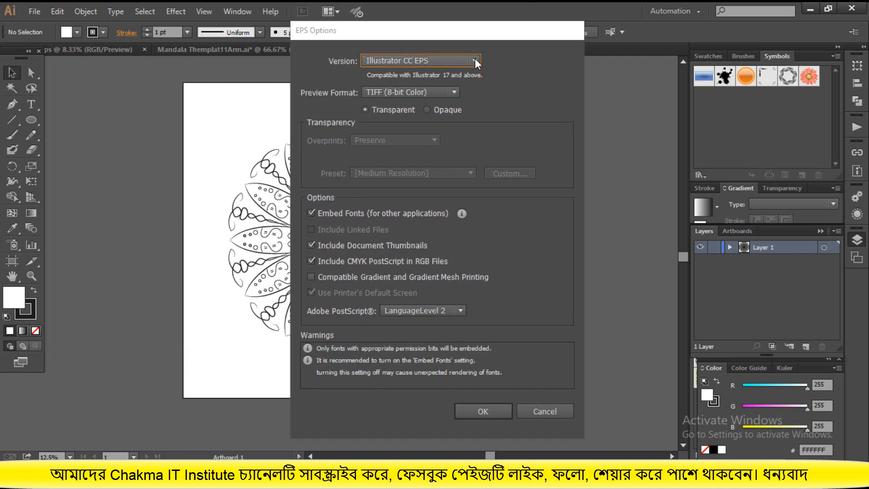
Set the EPS version to Illustrator 10 EPS and confirm the EPS options
{"action": "left_click", "coordinate": [471, 61]}
{"action": "left_click", "coordinate": [448, 188]}
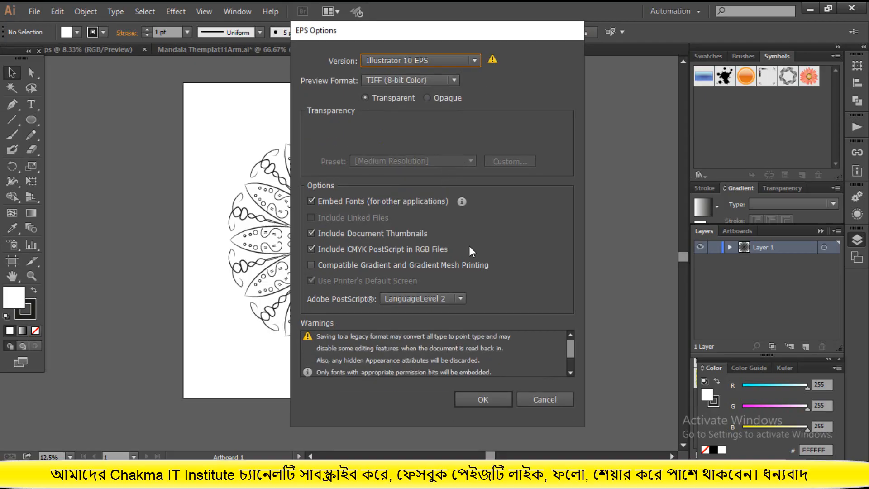
{"action": "left_click", "coordinate": [483, 400]}
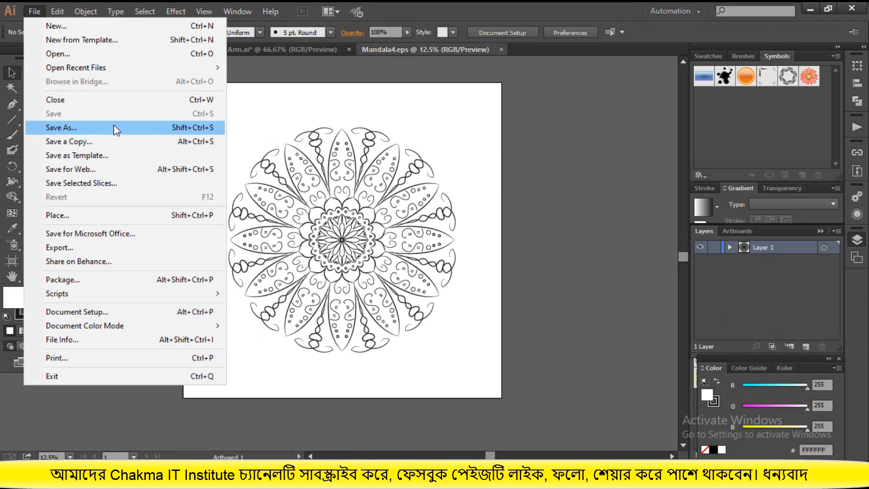
Export the mandala as Mandala4.jpg in JPEG format into the Mandala4 folder, using all artboards
{"action": "left_click", "coordinate": [88, 248]}
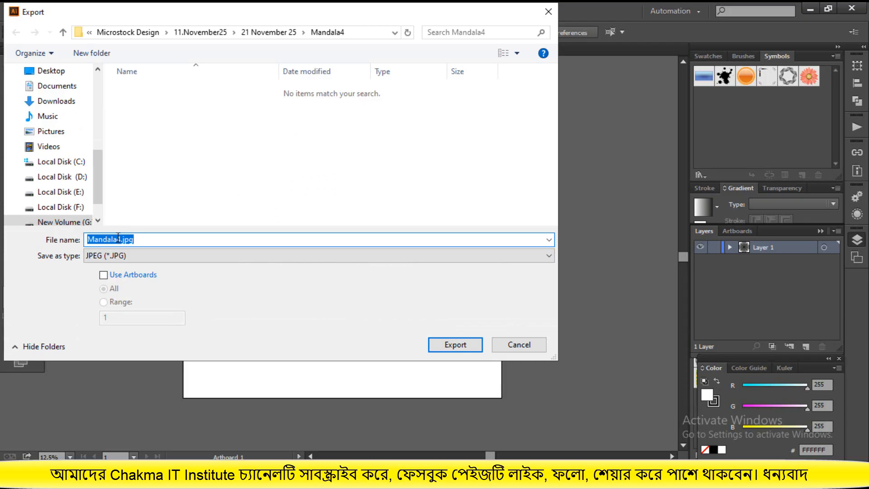
{"action": "left_click", "coordinate": [103, 275]}
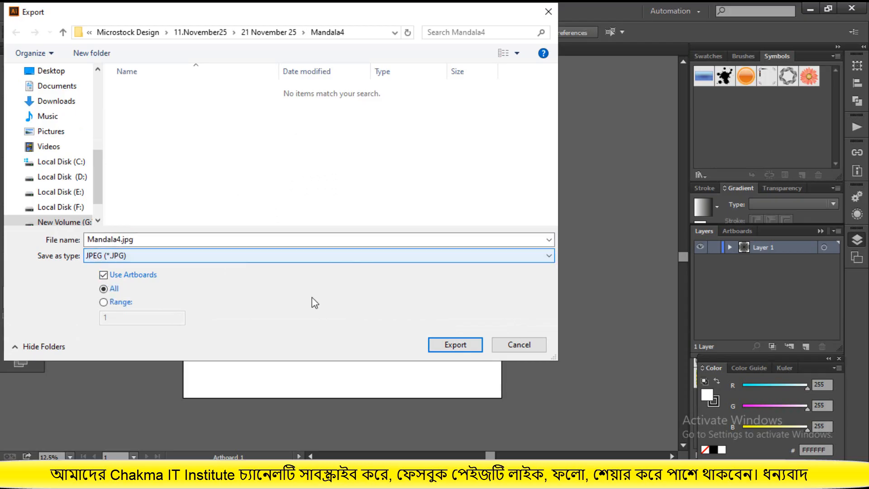
{"action": "left_click", "coordinate": [456, 345]}
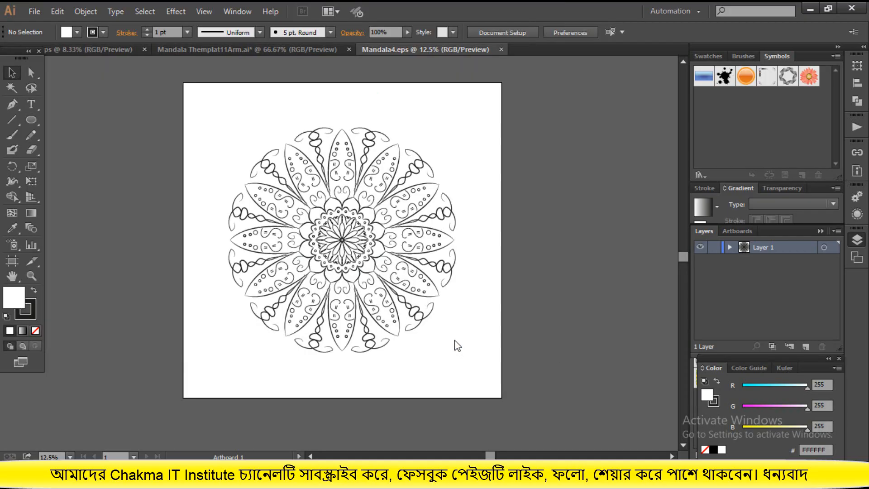
{"action": "left_click", "coordinate": [497, 339]}
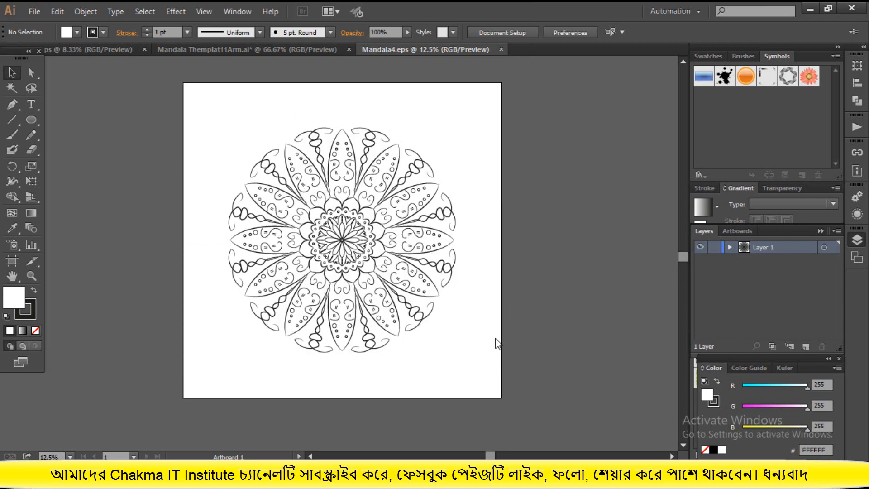